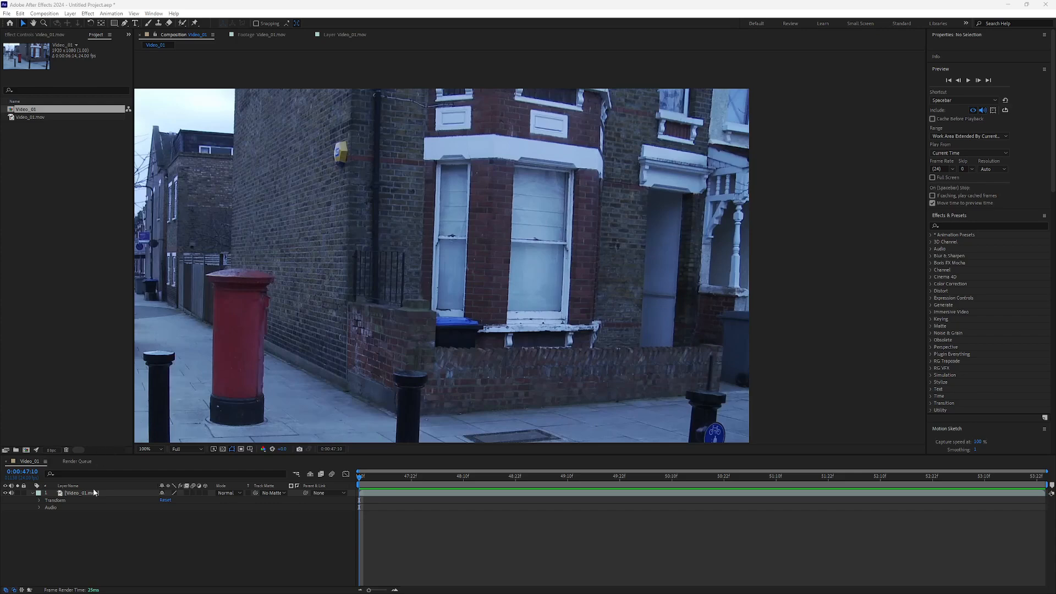
Step: Duplicate the Video_01.mov layer in the Video_01 composition
left_click(93, 526)
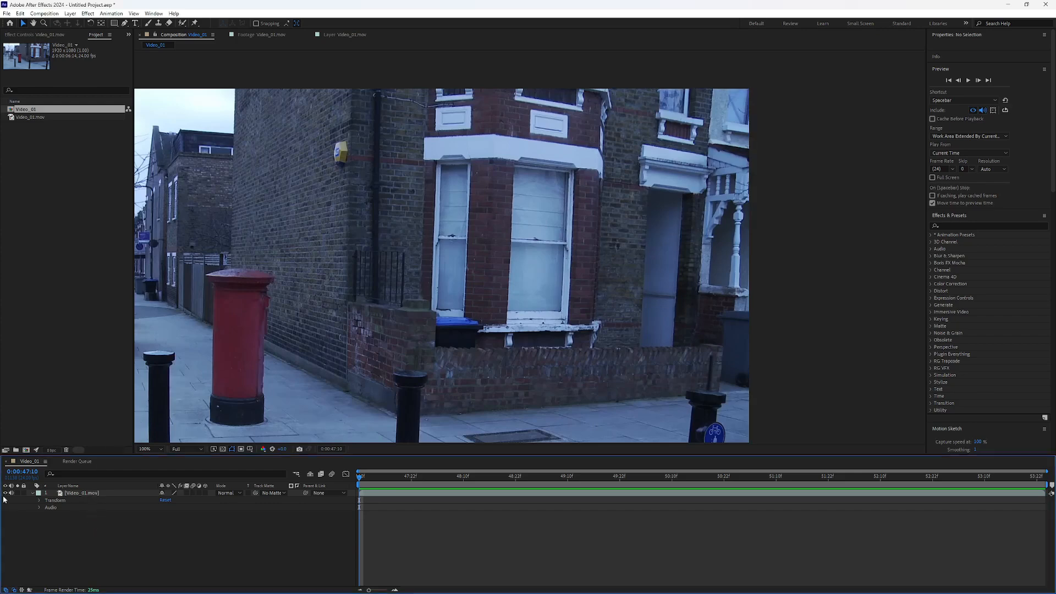
left_click(91, 496)
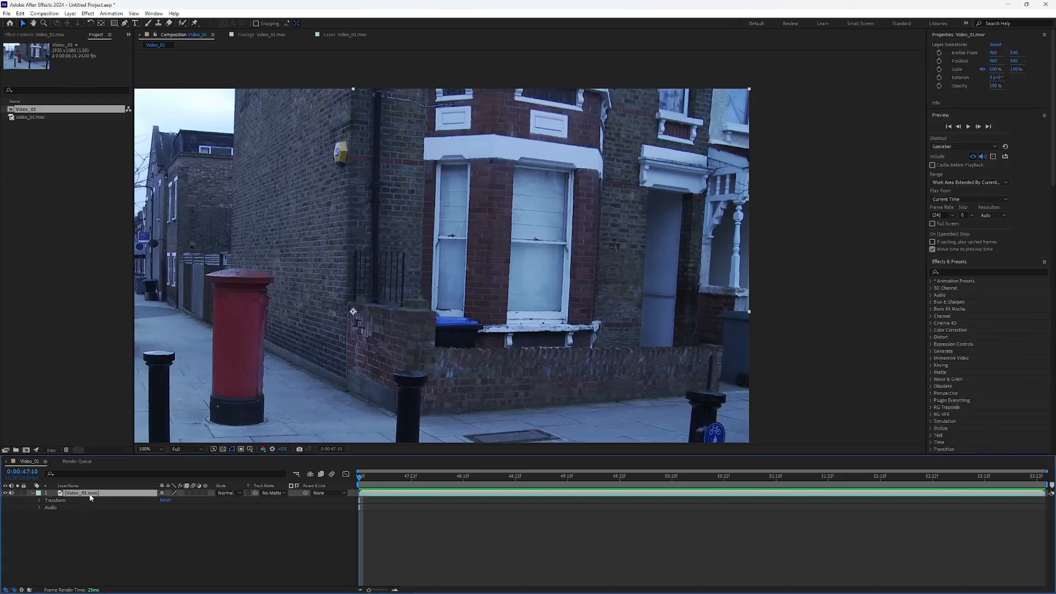
left_click(31, 493)
key("ctrl+d")
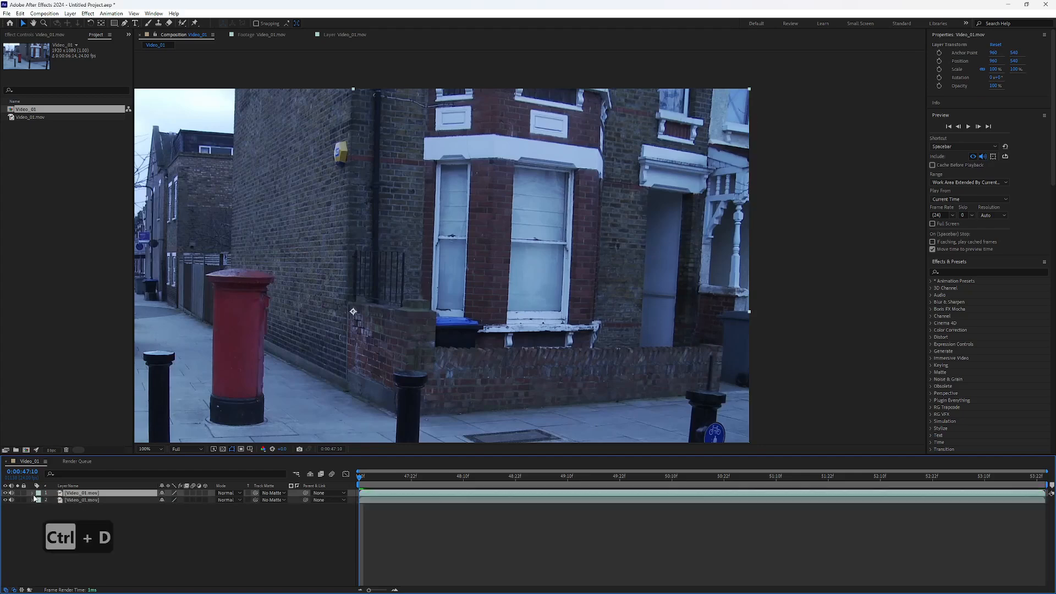
Step: Open the upper Video_01.mov copy in its own layer view and choose the Clone Stamp tool
double_click(74, 494)
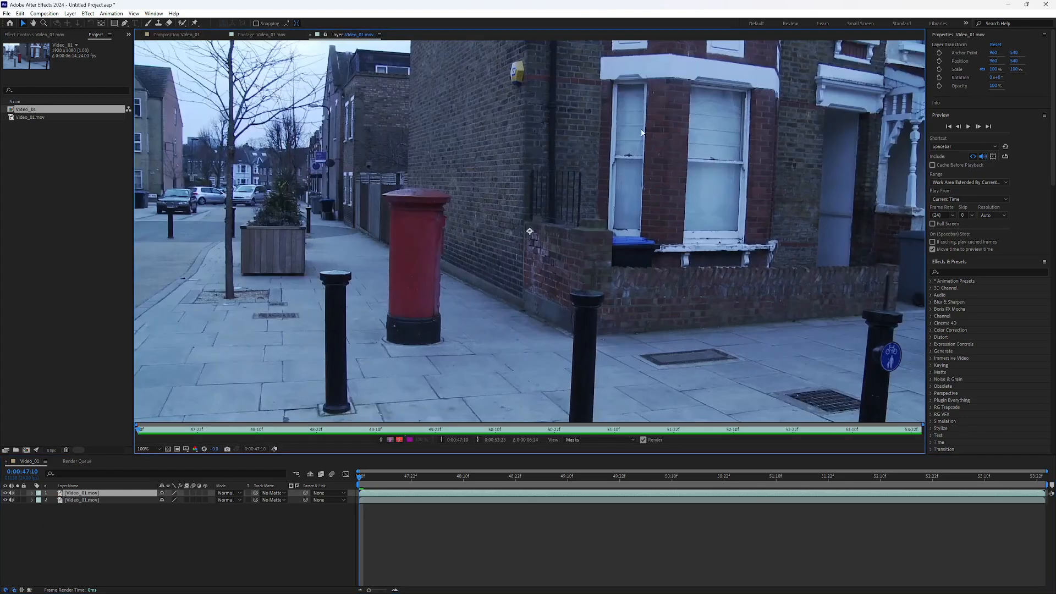
key("h")
mouse_move(622, 137)
left_mouse_down()
mouse_move(412, 256)
mouse_move(457, 157)
mouse_move(400, 158)
mouse_move(369, 172)
left_mouse_up()
key("v")
left_click(159, 23)
Step: Clone a short patch of brickwork from the pillar onto the left edge of the larger bay window
scroll(395, 226, "up", 2)
key("space")
scroll(457, 158, "down", 2)
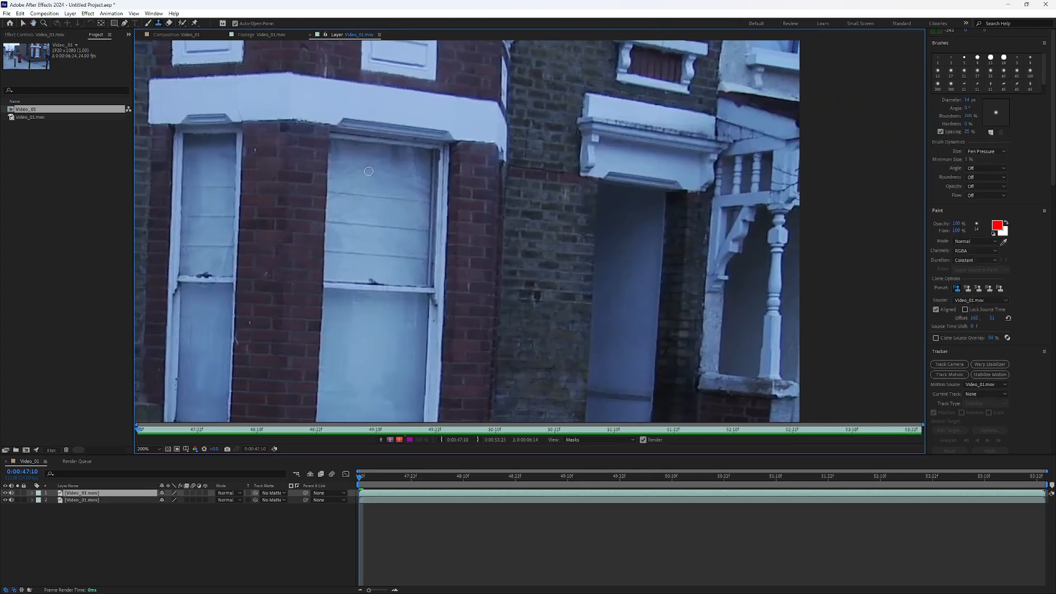
key("period")
key("comma")
scroll(302, 143, "down", 2)
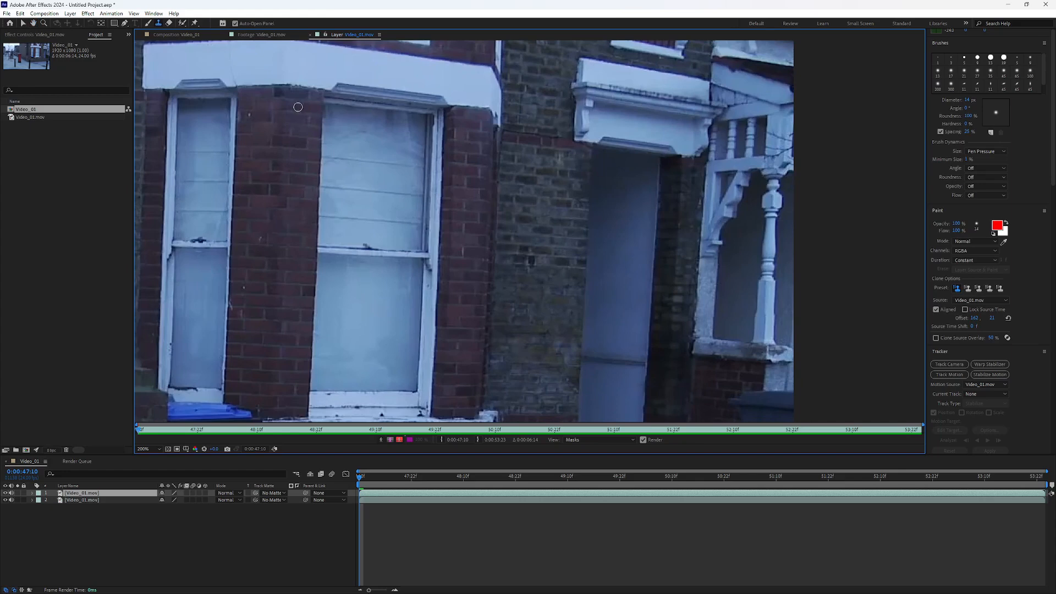
scroll(298, 106, "up", 1)
scroll(298, 108, "down", 1)
left_click_drag(322, 150, 322, 171)
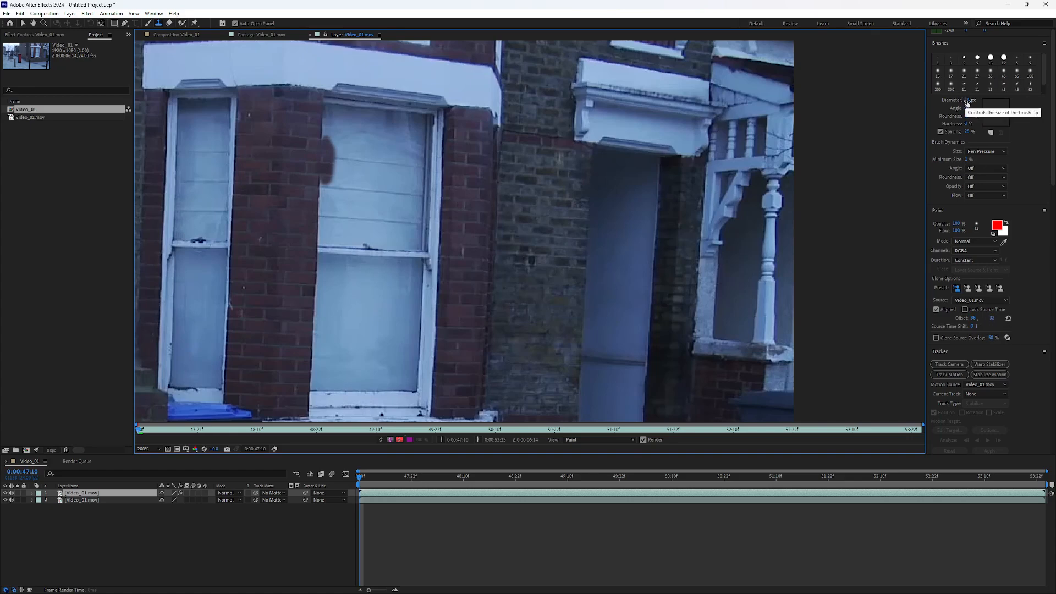
Step: Set the brush diameter to 48 px and clone brickwork down the left side of the larger window
left_click_drag(967, 100, 973, 100)
left_click_drag(328, 159, 322, 420)
left_click_drag(328, 356, 315, 333)
left_click_drag(350, 235, 337, 410)
Step: Clone brickwork across the larger window's lower panes, right frame and most of its sill
mouse_move(516, 324)
left_mouse_down()
mouse_move(358, 260)
mouse_move(533, 266)
left_mouse_up()
left_click_drag(392, 139, 369, 359)
left_click_drag(395, 171, 397, 363)
left_click_drag(416, 196, 415, 368)
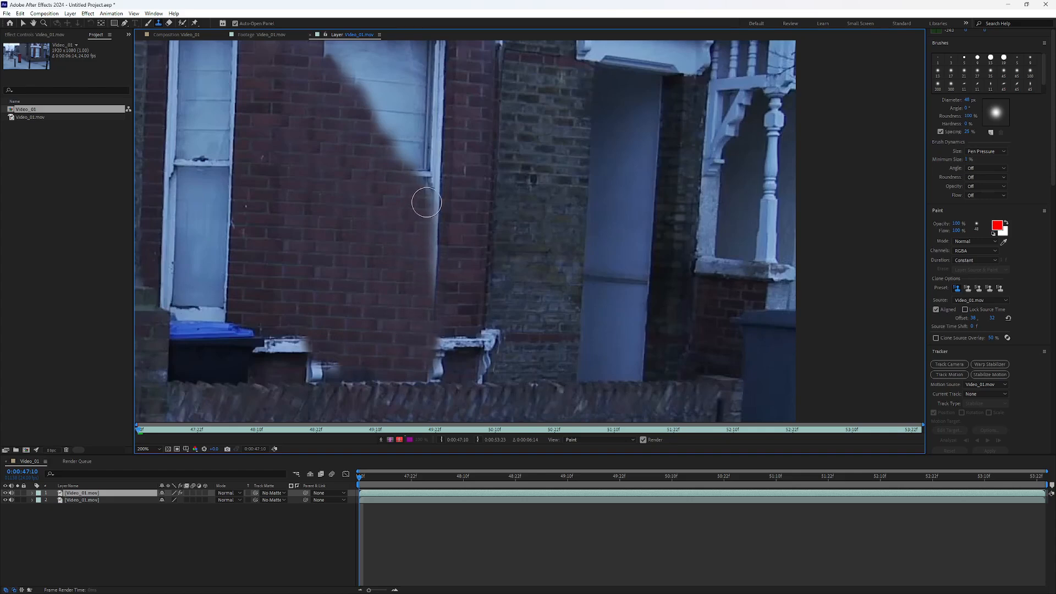
mouse_move(428, 210)
left_mouse_down()
mouse_move(438, 370)
mouse_move(428, 370)
mouse_move(441, 370)
mouse_move(429, 370)
left_mouse_up()
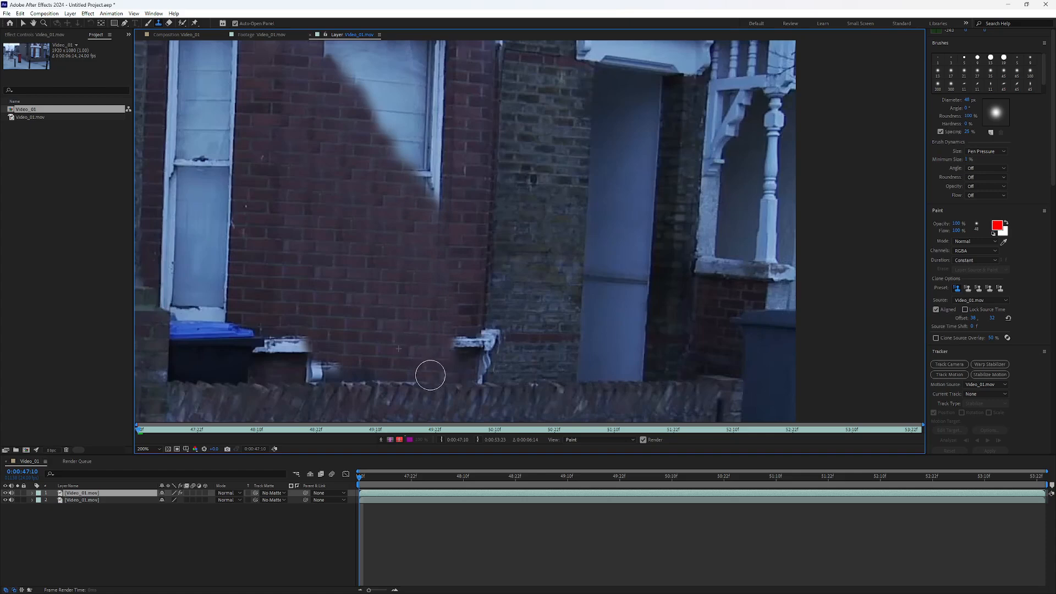
mouse_move(443, 230)
left_mouse_down()
mouse_move(446, 315)
mouse_move(452, 257)
mouse_move(459, 329)
left_mouse_up()
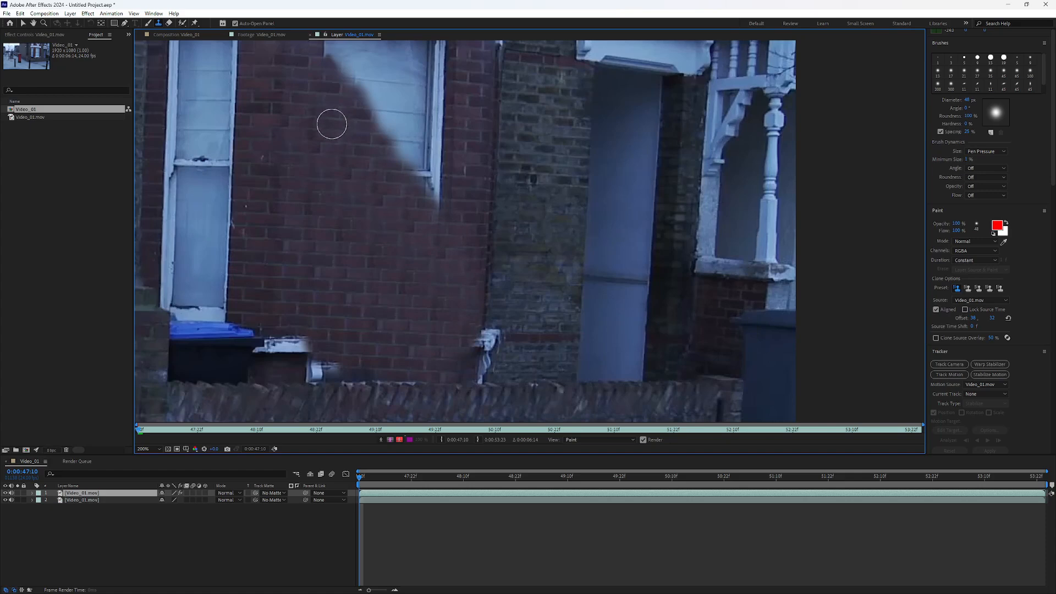
Step: Touch up the cloned bricks below the remaining pane with more Clone Stamp strokes, undoing unwanted ones
key("space")
mouse_move(330, 123)
left_mouse_down()
mouse_move(352, 231)
mouse_move(370, 184)
mouse_move(449, 291)
left_mouse_up()
key("ctrl+z")
key("space")
left_click_drag(427, 283, 382, 170)
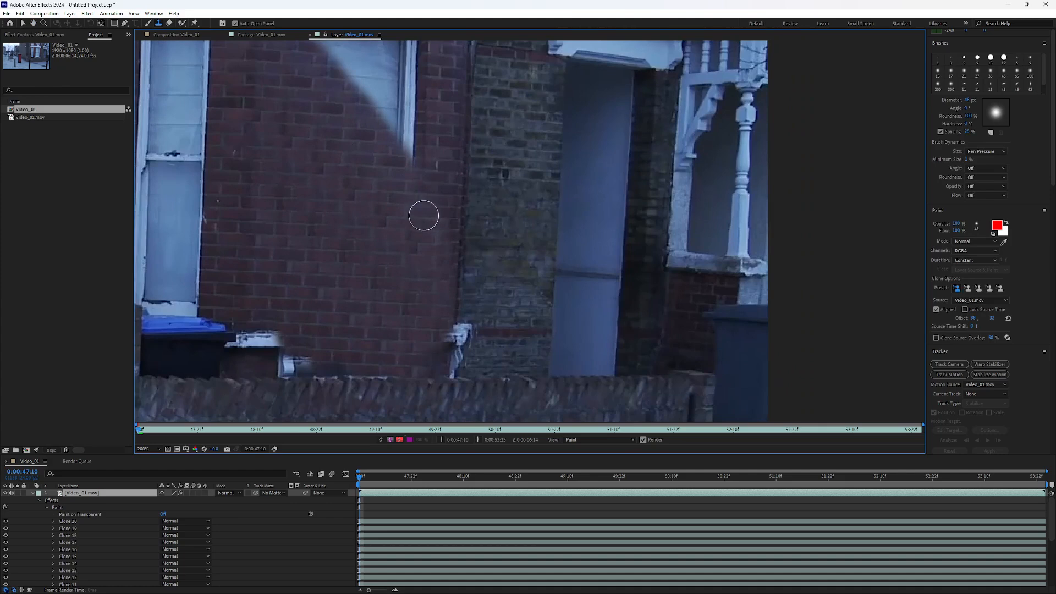
mouse_move(438, 260)
left_mouse_down()
mouse_move(438, 235)
mouse_move(438, 285)
mouse_move(442, 188)
left_mouse_up()
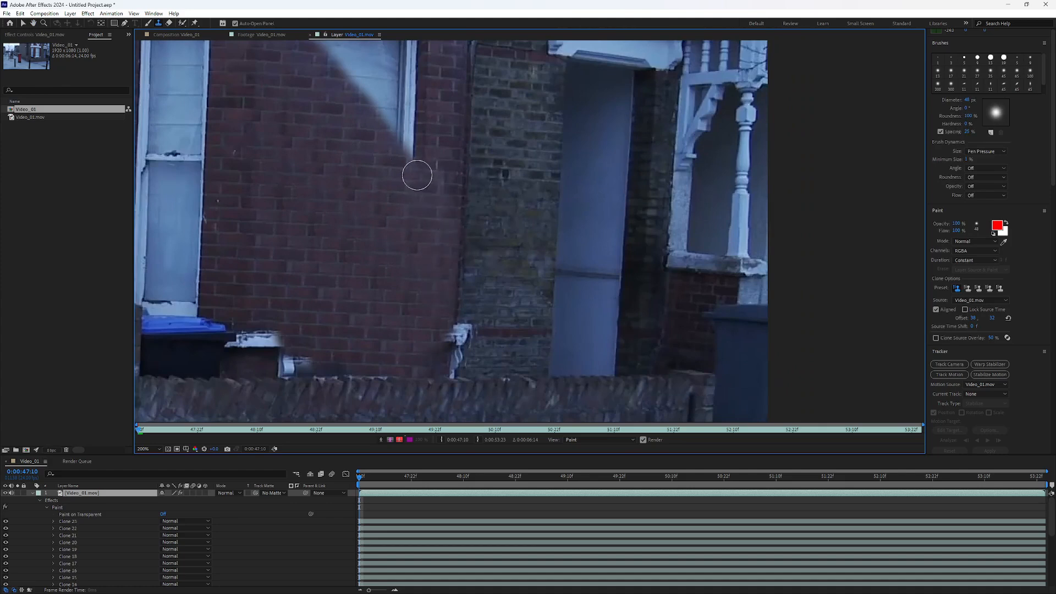
key("ctrl+z")
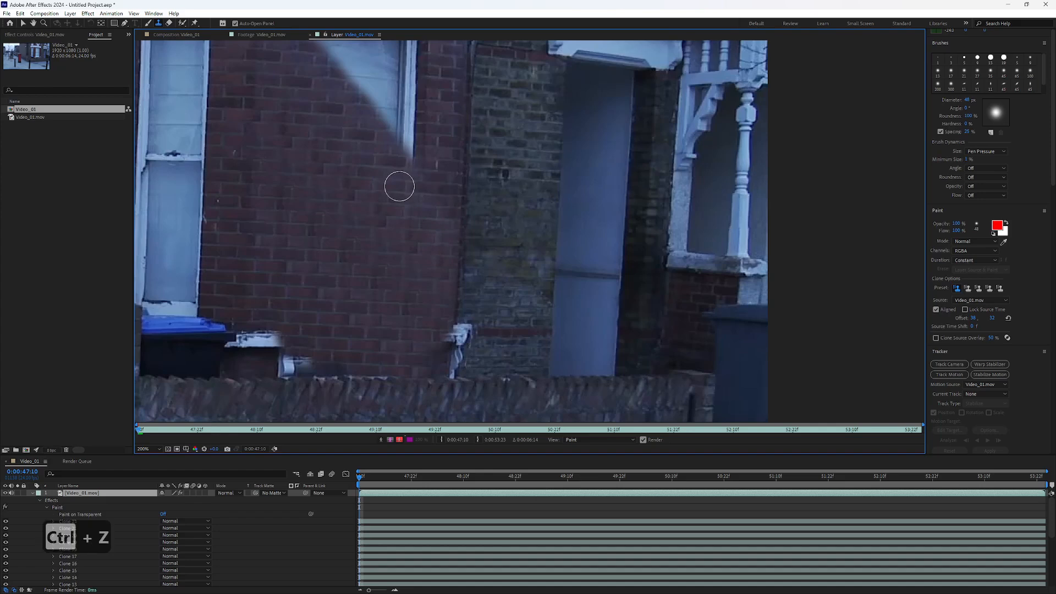
left_click_drag(440, 233, 426, 287)
Step: Clone brickwork over the remaining upper part of the larger window, up to the white band
left_click_drag(350, 203, 335, 266)
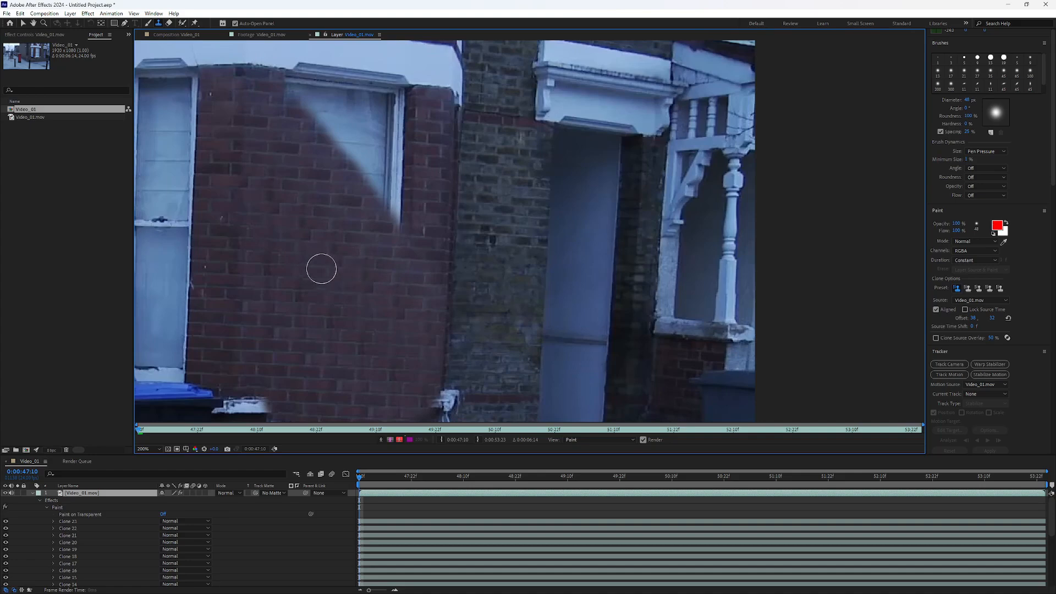
left_click(373, 317, "alt")
mouse_move(384, 197)
left_mouse_down()
mouse_move(354, 122)
mouse_move(384, 102)
mouse_move(406, 115)
left_mouse_up()
scroll(539, 165, "up", 1)
mouse_move(549, 163)
left_mouse_down()
mouse_move(358, 318)
mouse_move(861, 344)
left_mouse_up()
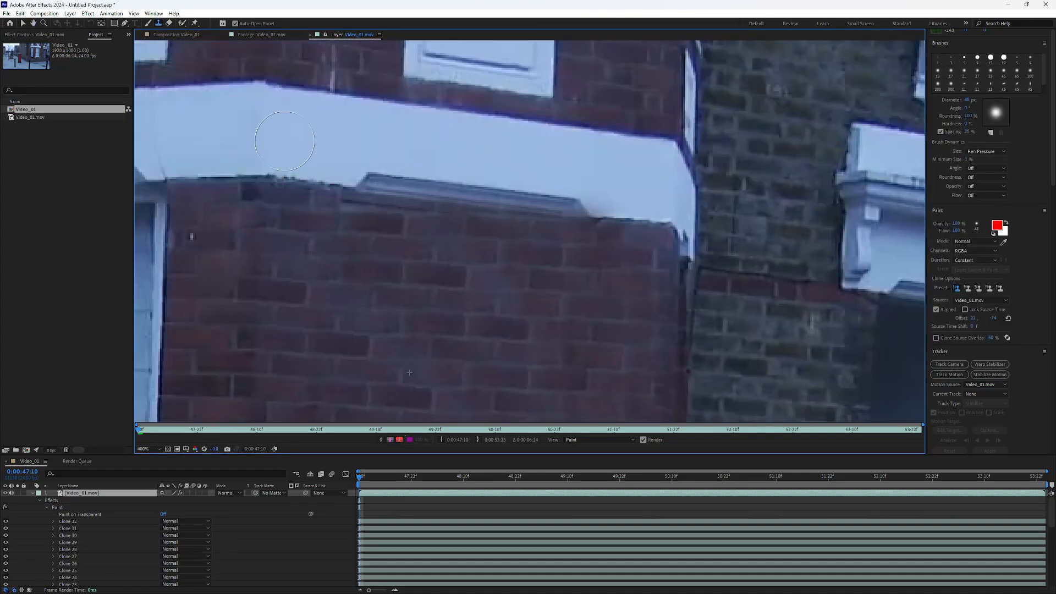
Step: Reduce the brush diameter and clone over the window's top trim along the white band's lower edge
left_click(294, 179, "alt")
left_click_drag(967, 100, 956, 100)
key("ctrl+z")
mouse_move(343, 186)
left_mouse_down()
mouse_move(464, 193)
mouse_move(545, 216)
mouse_move(572, 198)
mouse_move(660, 218)
left_mouse_up()
Step: Set the brush diameter to 36 px and clone brickwork over the white sill bracket at the removed window's right end
scroll(660, 219, "down", 1)
left_click_drag(671, 385, 379, 236)
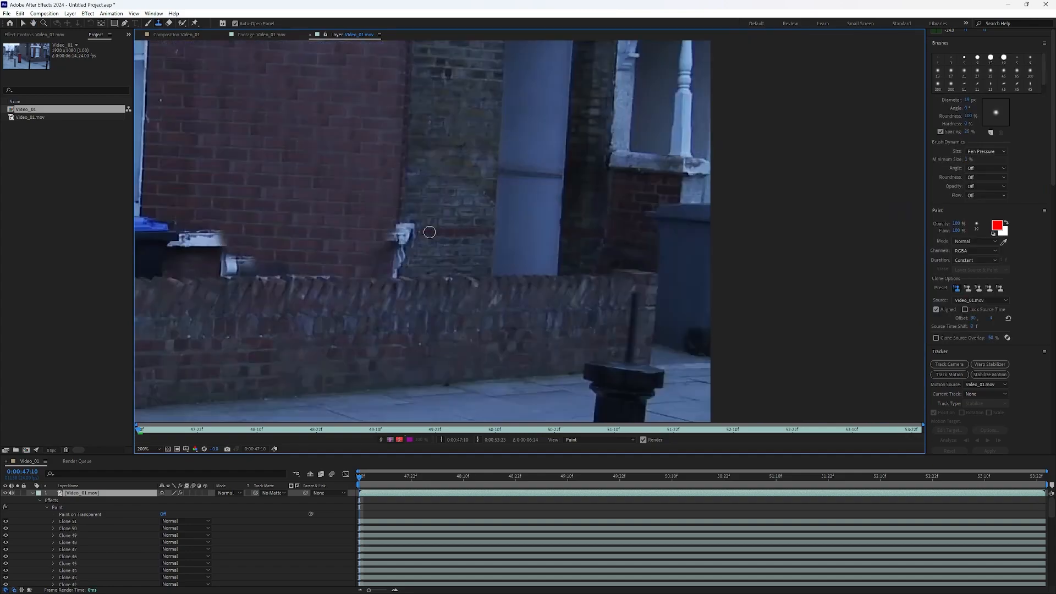
scroll(380, 236, "up", 1)
left_click_drag(968, 100, 977, 100)
left_click(441, 163, "alt")
left_click_drag(438, 228, 438, 224)
left_click_drag(422, 300, 419, 327)
Step: Clone brickwork over the leftover sill pieces and the right part of the blue-lidded bin
left_click_drag(302, 258, 701, 252)
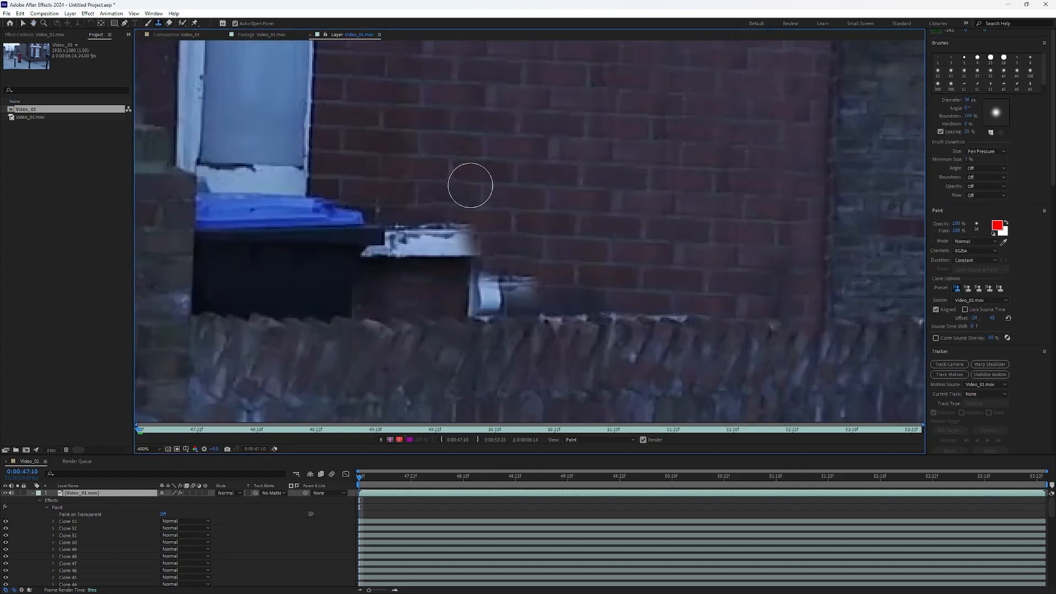
left_click(480, 183, "alt")
left_click_drag(442, 255, 493, 252)
left_click_drag(422, 237, 369, 247)
left_click_drag(467, 289, 585, 302)
left_click_drag(669, 303, 694, 304)
mouse_move(380, 305)
left_mouse_down()
mouse_move(373, 243)
mouse_move(344, 307)
left_mouse_up()
Step: Clone brickwork over the top edge of the low wall beneath the removed window, undoing unwanted strokes
mouse_move(357, 338)
left_mouse_down()
mouse_move(759, 344)
mouse_move(780, 330)
mouse_move(796, 365)
mouse_move(794, 330)
left_mouse_up()
key("ctrl+z")
key("ctrl+z")
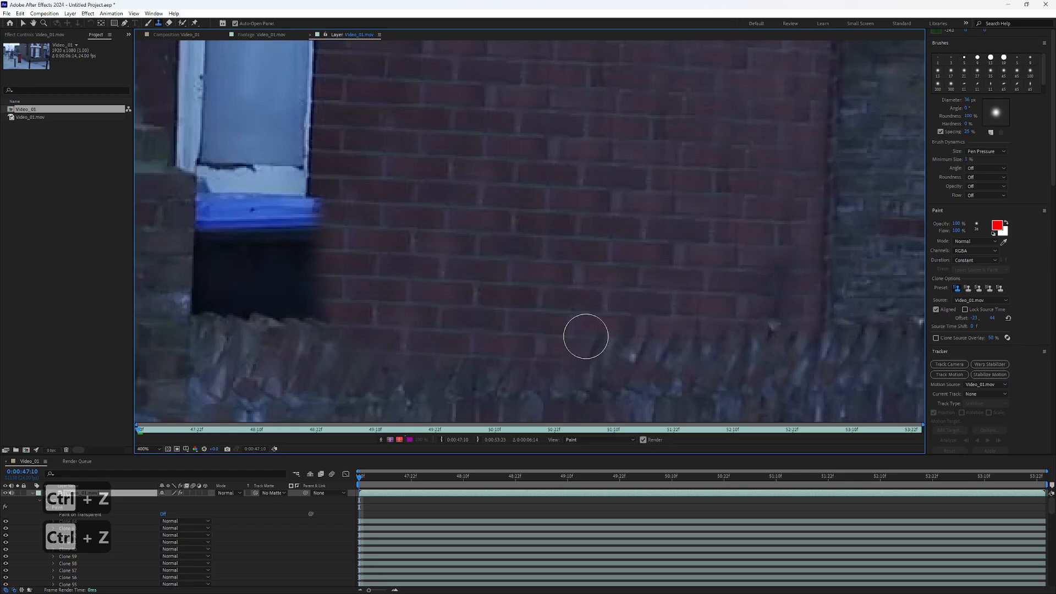
left_click_drag(585, 335, 766, 348)
left_click_drag(769, 260, 773, 330)
key("ctrl+z")
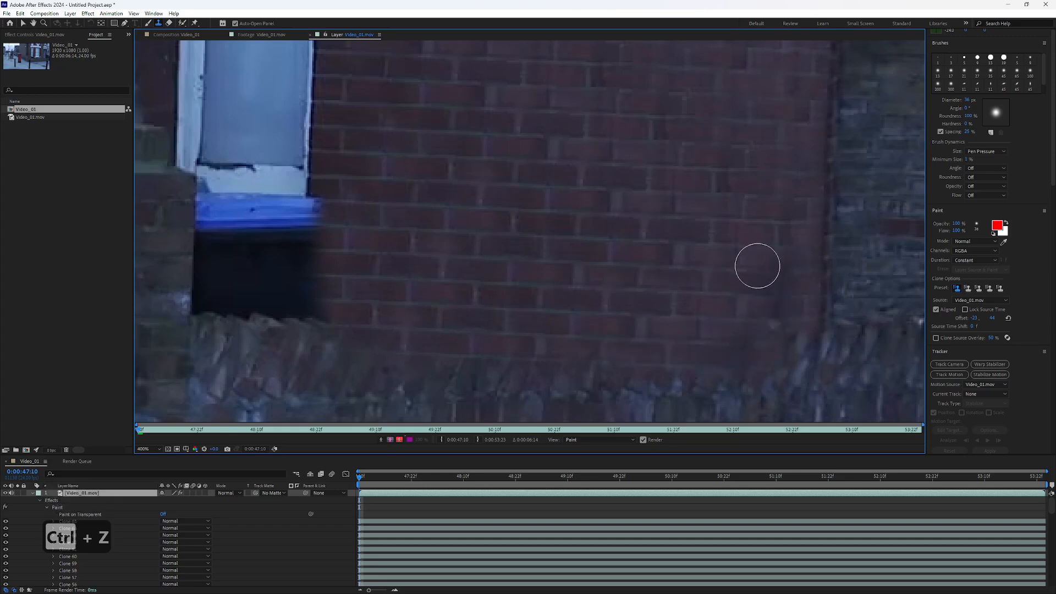
Step: Sample a new brick source and clone over the rough patch near the cloned wall's lower right corner
left_click_drag(757, 262, 758, 330)
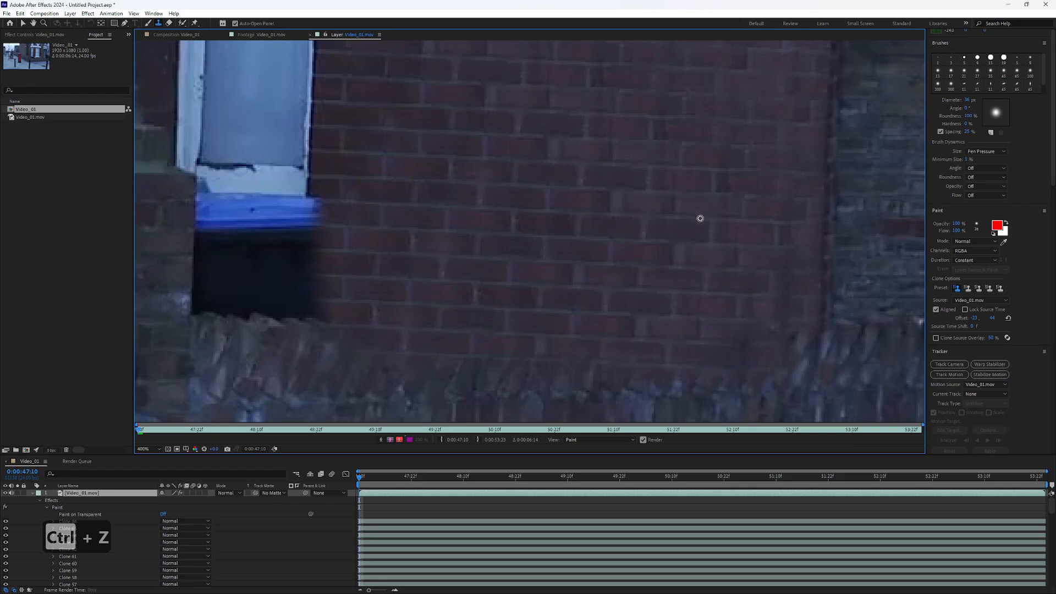
left_click(643, 216, "alt")
left_click_drag(783, 265, 777, 361)
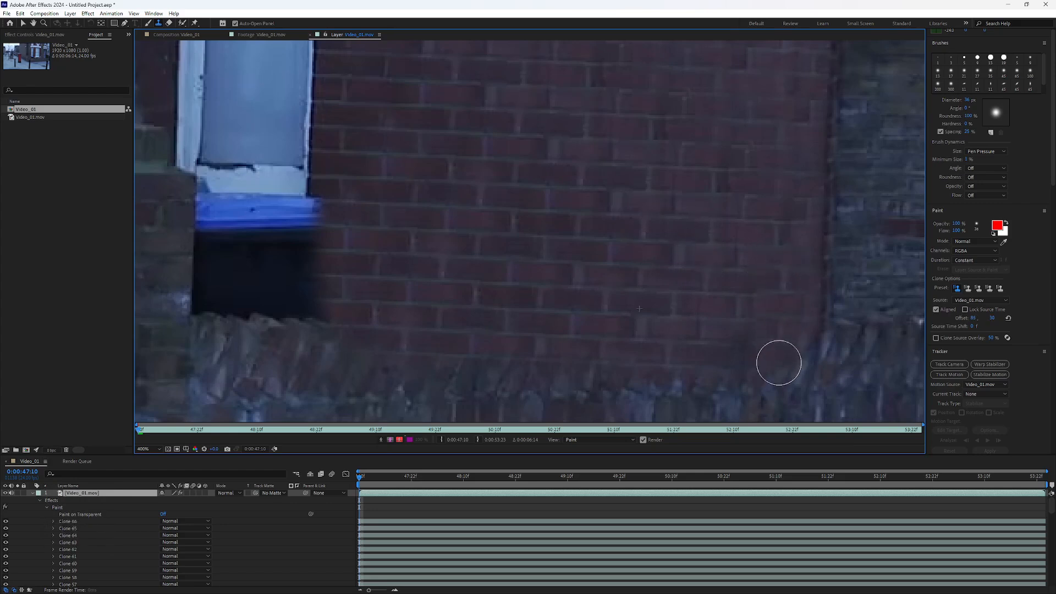
scroll(574, 224, "down", 8)
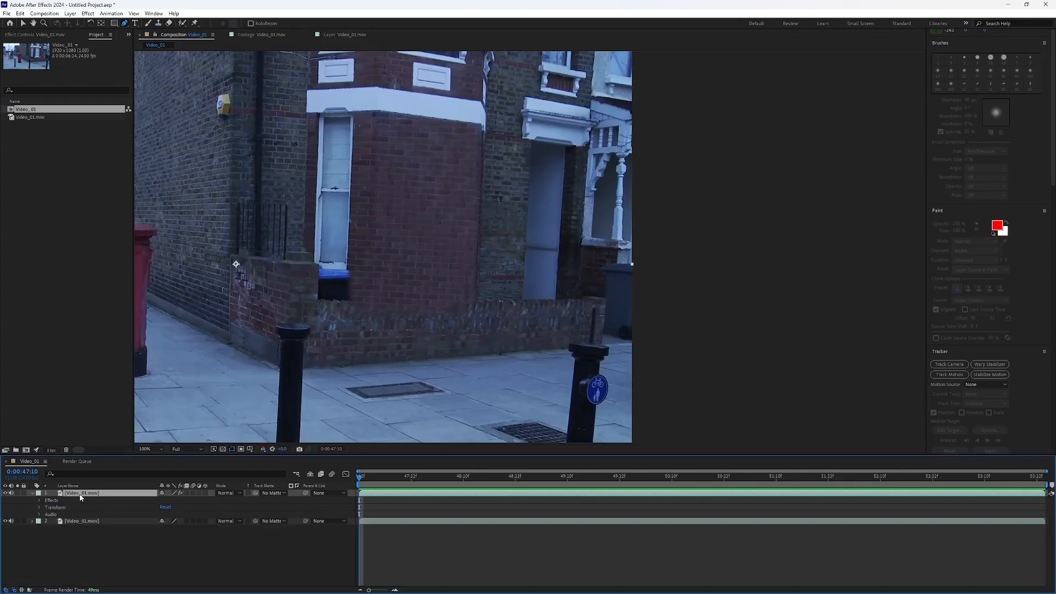
Step: Rename the painted Video_01.mov layer in the Video_01 composition to "Paint over"
right_click(83, 497)
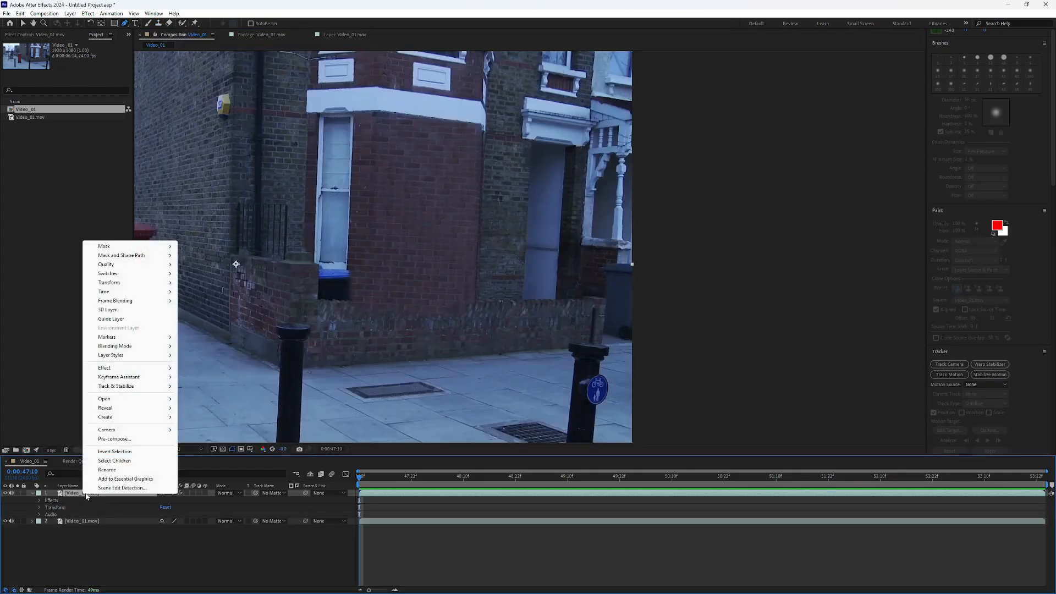
left_click(95, 493)
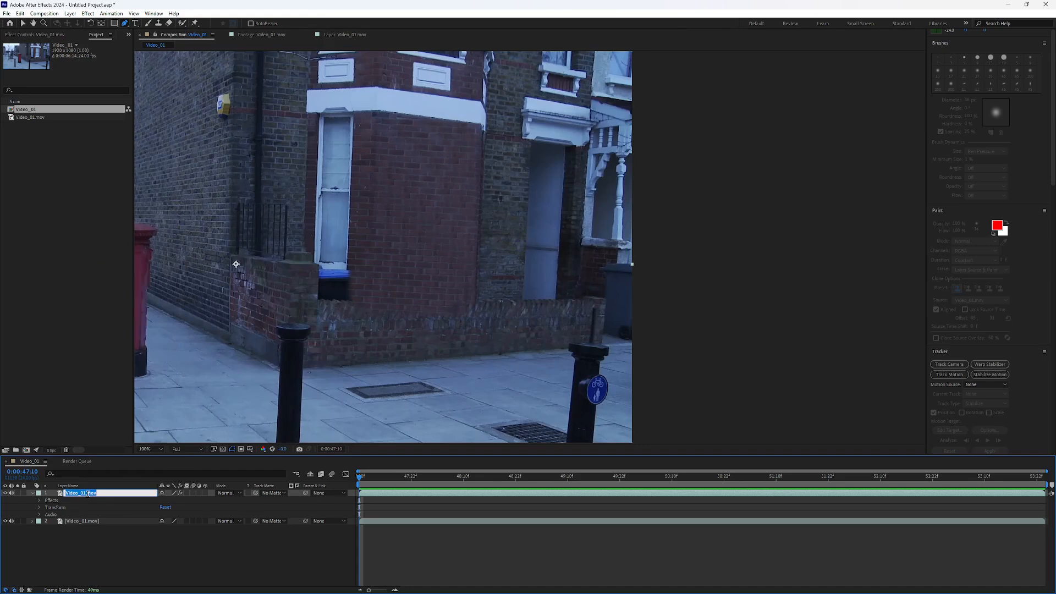
type("P")
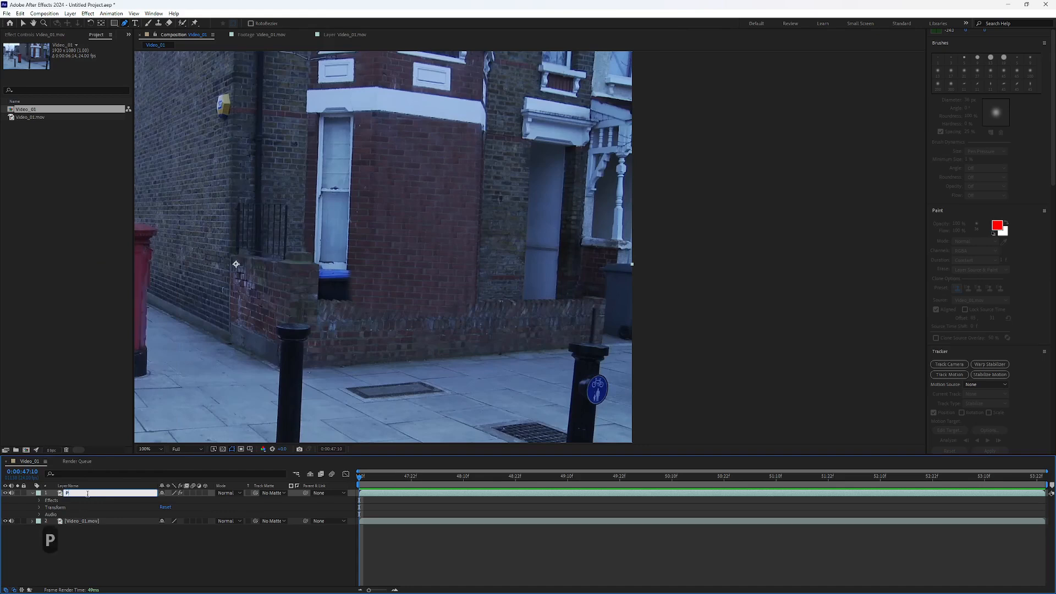
type("i")
key("BackSpace")
type("ain")
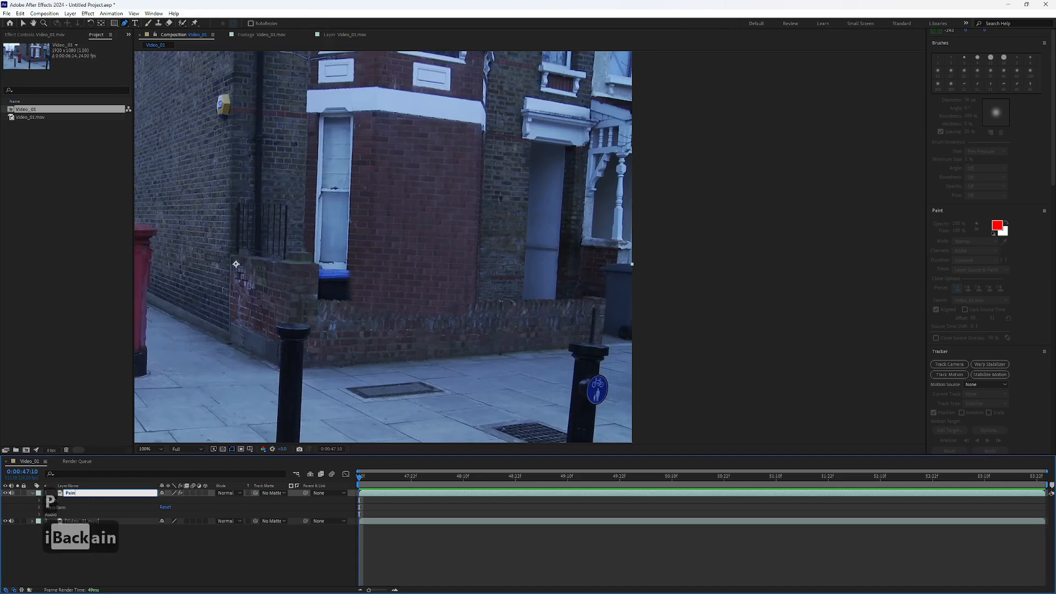
type("t over")
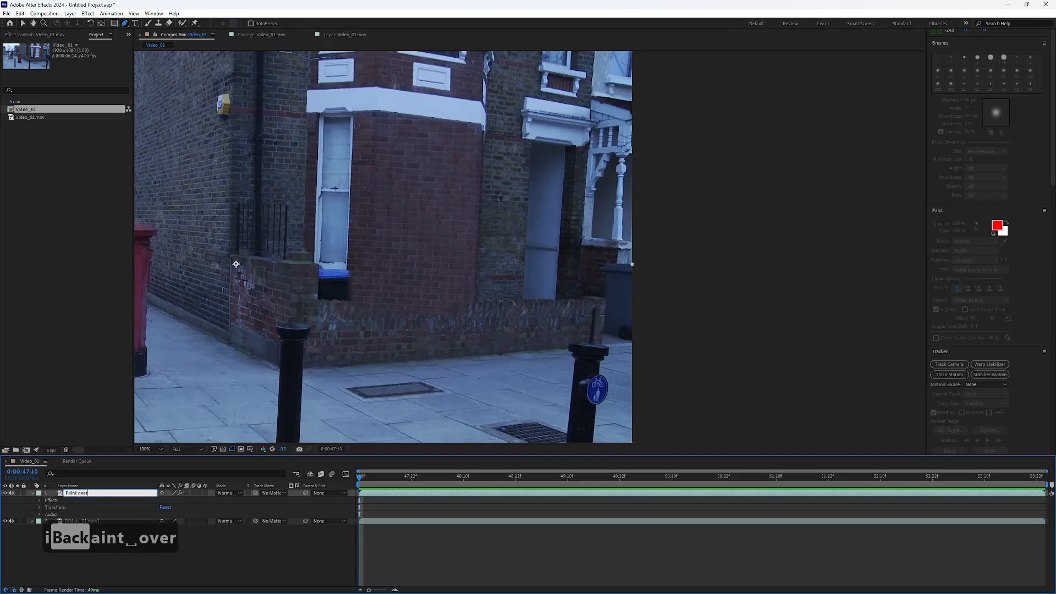
key("Return")
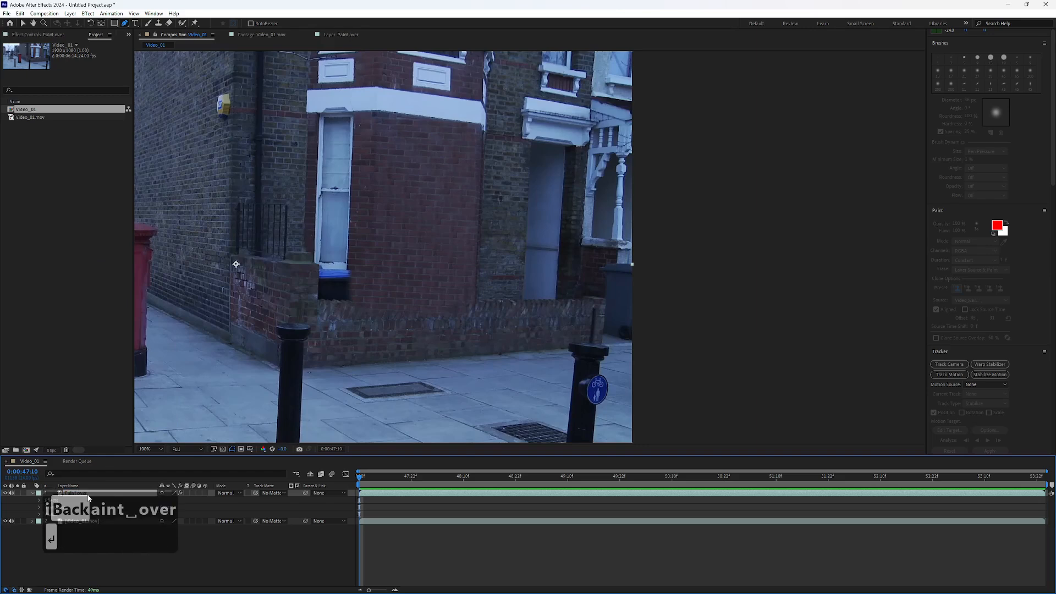
left_click(223, 548)
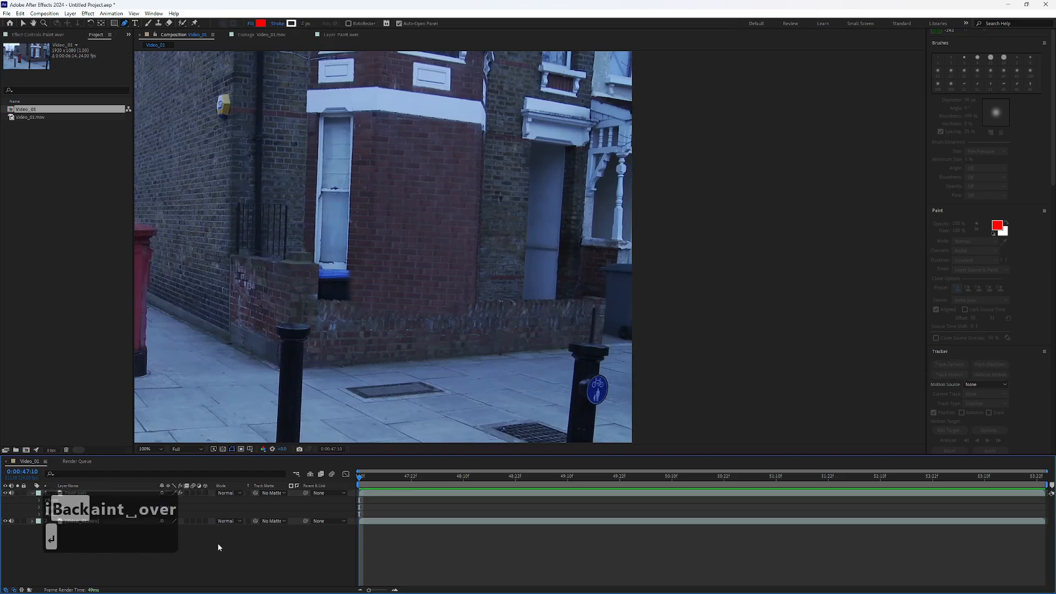
Step: Pre-compose the Paint over layer into a new composition named "Paint over Comp", leaving all attributes in Video_01
left_click(73, 497)
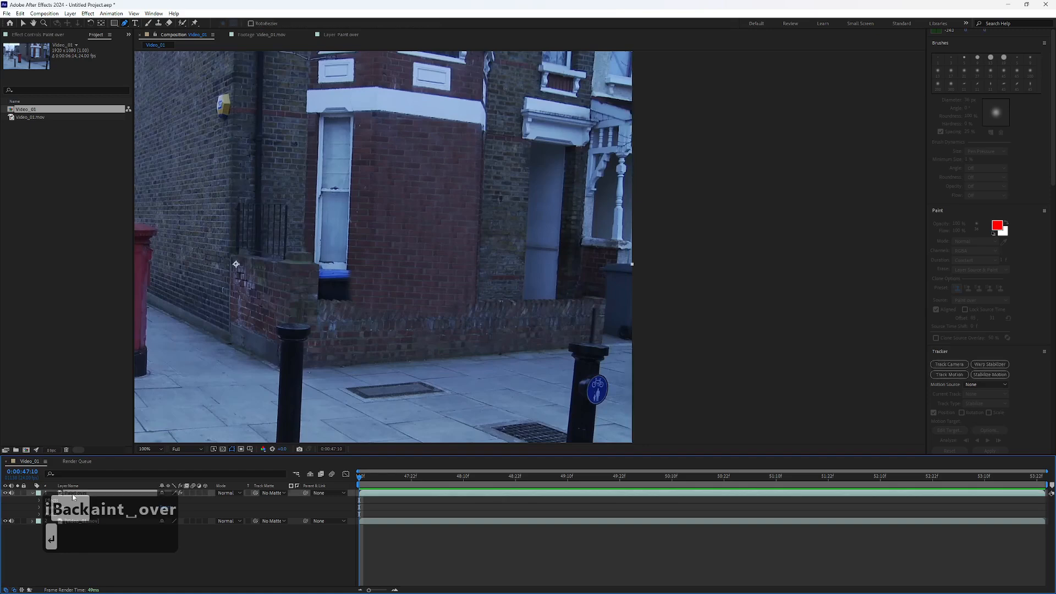
right_click(74, 495)
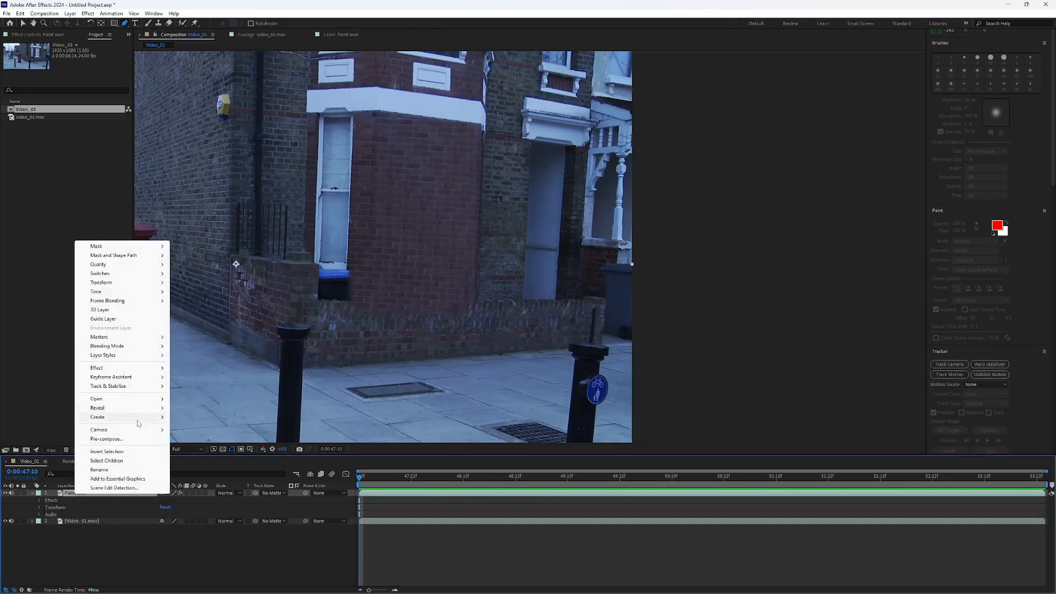
left_click(128, 439)
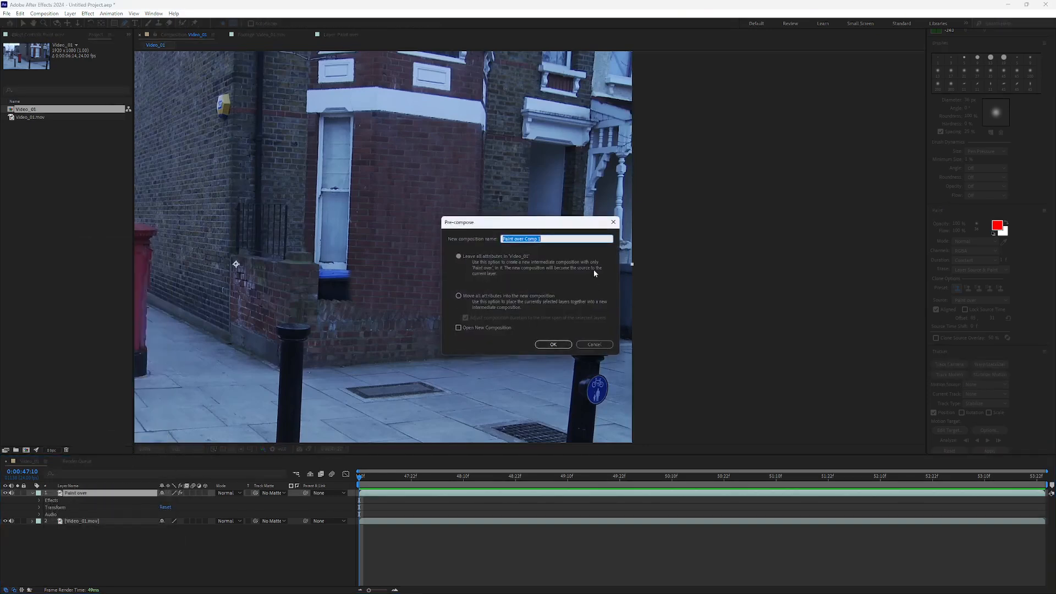
left_click(547, 236)
key("BackSpace")
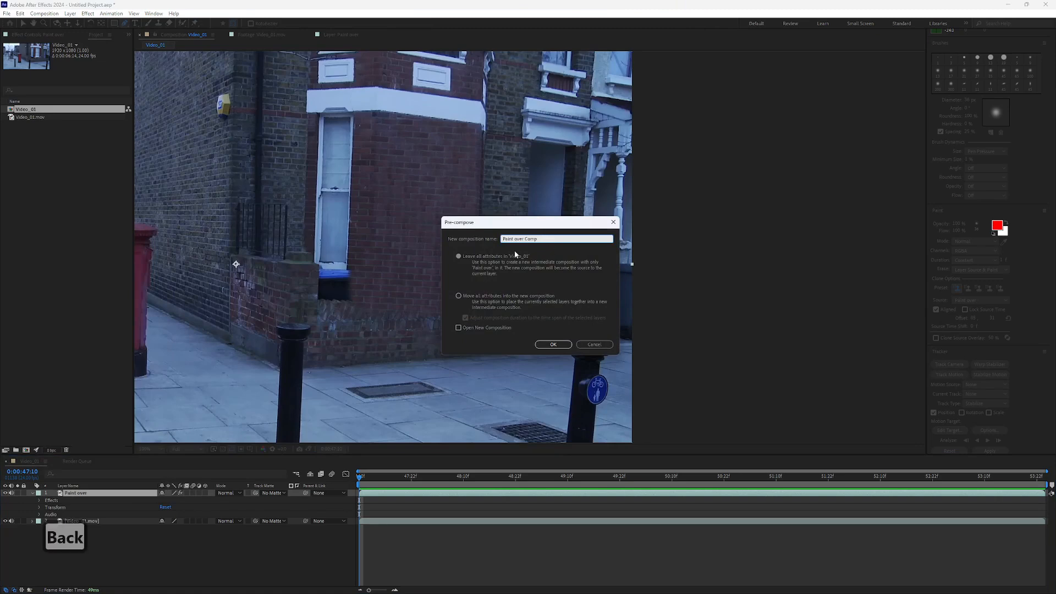
key("BackSpace")
left_click(540, 345)
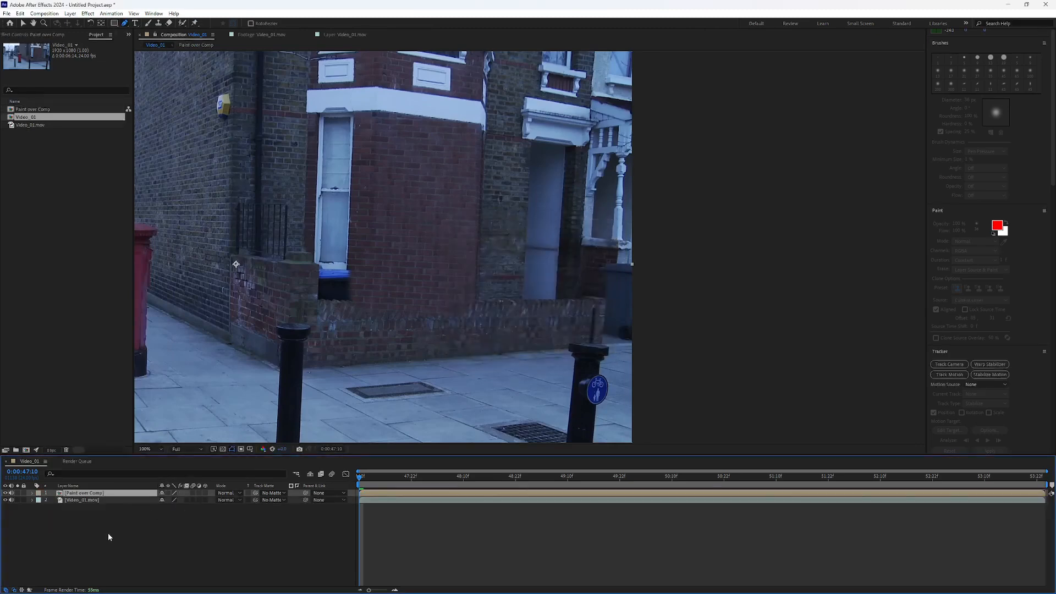
Step: Open the Paint over Comp composition from its layer in Video_01
left_click(33, 494)
left_click(34, 495)
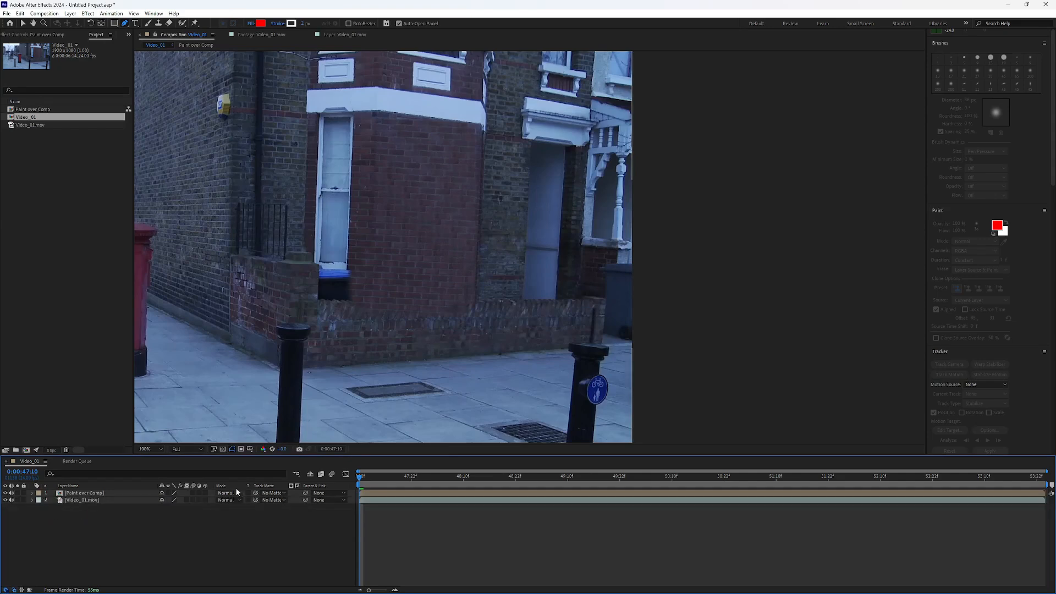
double_click(75, 493)
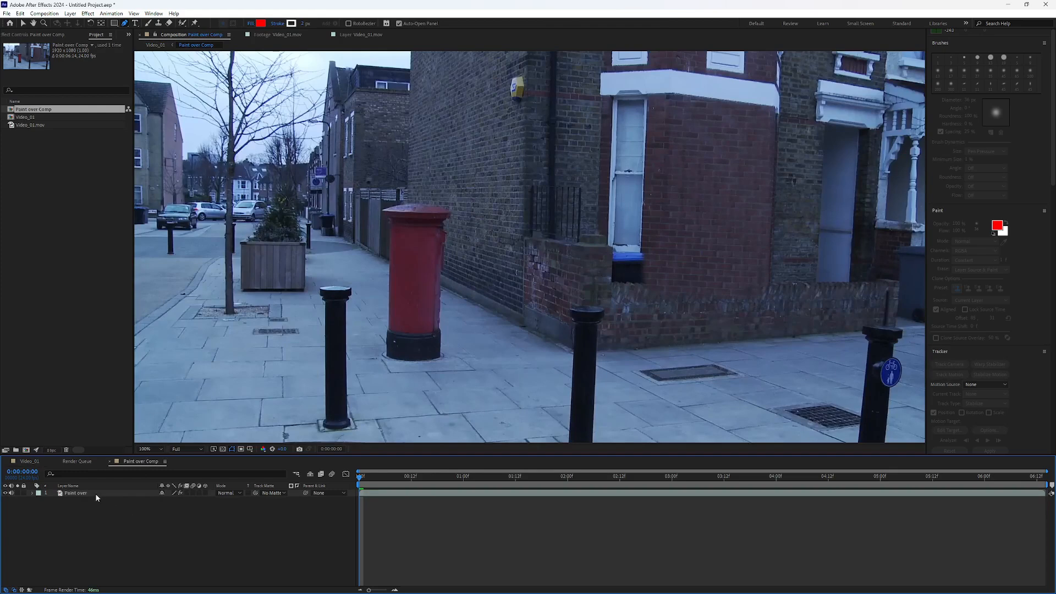
Step: In the Video_01 composition, draw a closed four-point mask on the Paint over Comp layer around the cloned brick wall
left_click(34, 461)
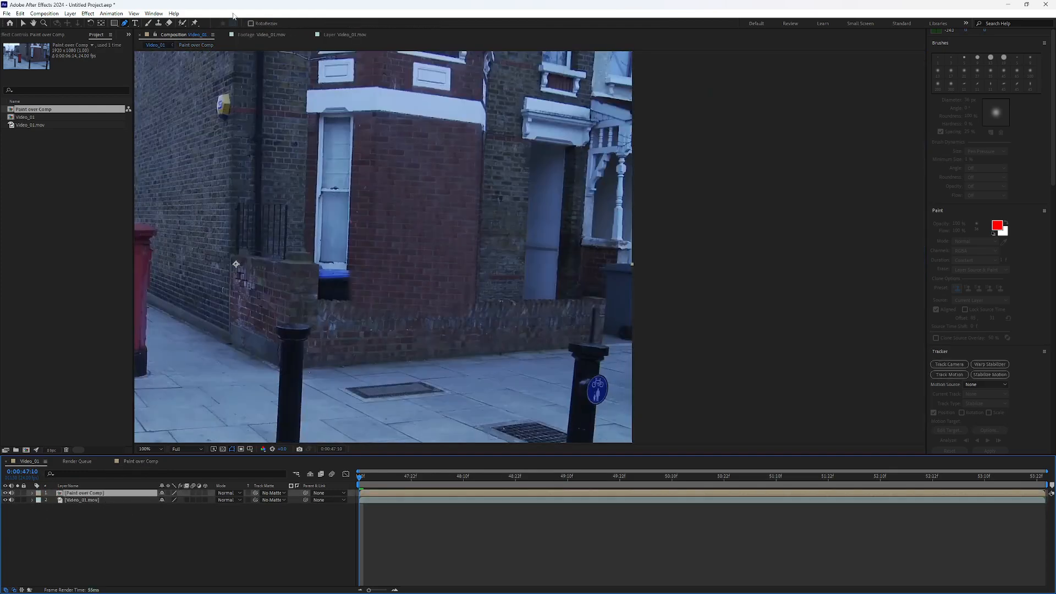
left_click(376, 101)
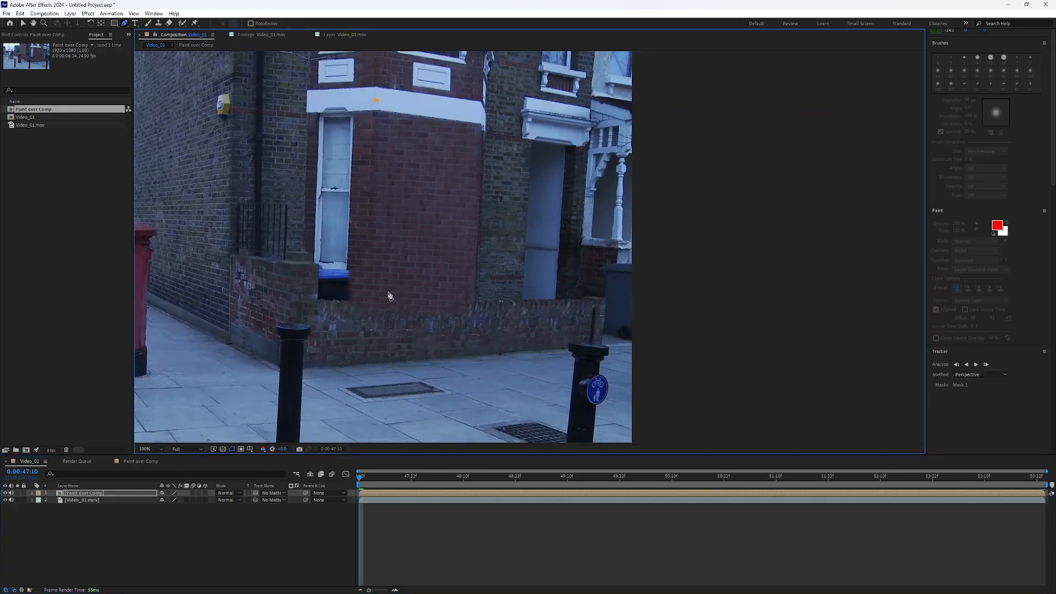
left_click(372, 300)
left_click(477, 302)
left_click(478, 119)
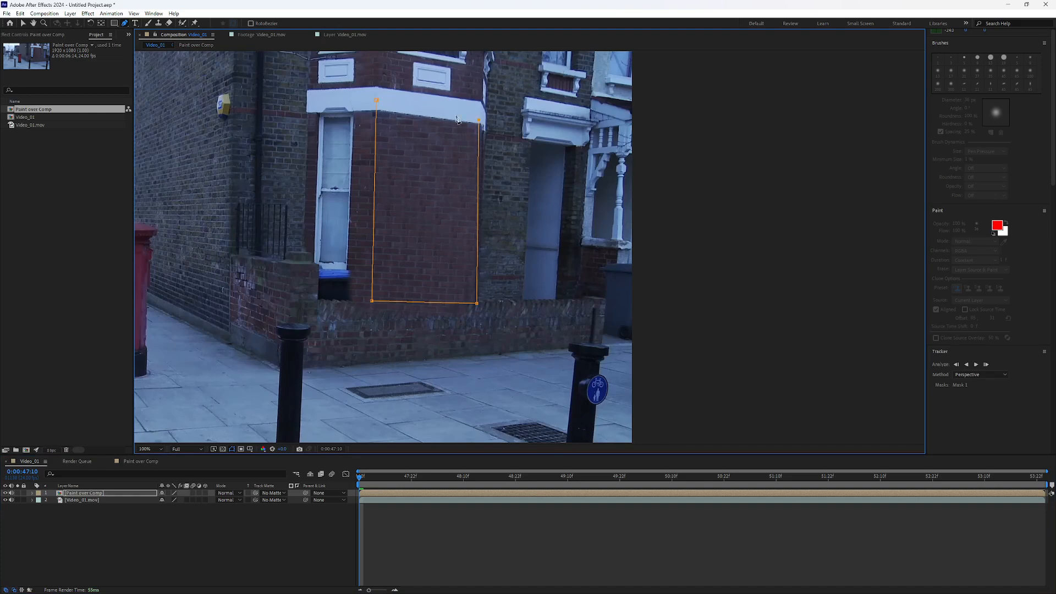
left_click(377, 101)
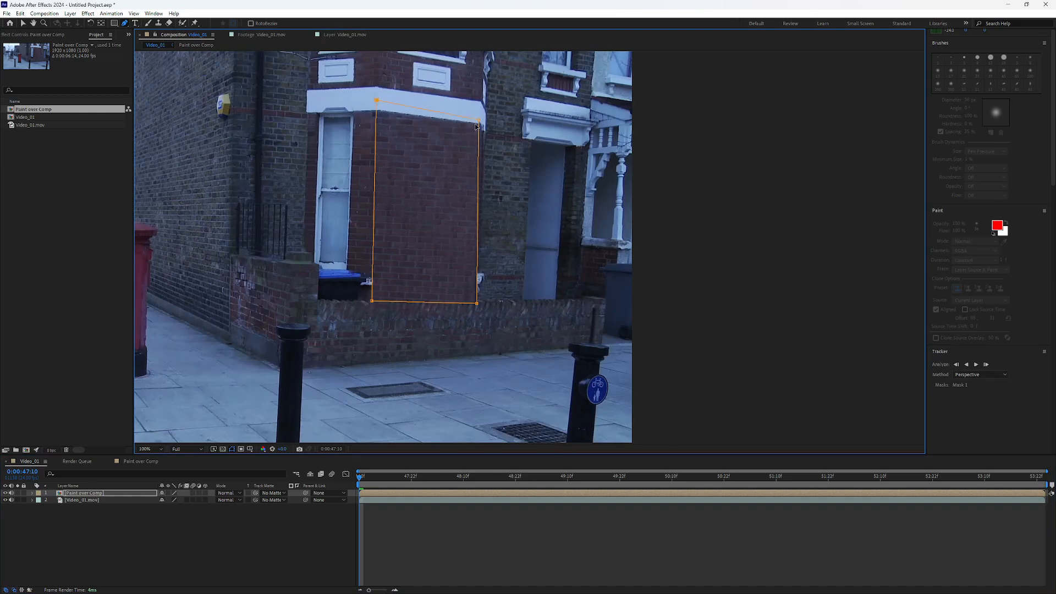
Step: Adjust the mask's corners to enclose the whole window and sill, temporarily hiding the Paint over Comp layer to see the original footage
left_click_drag(479, 120, 480, 110)
left_click_drag(378, 100, 377, 99)
left_click(5, 493)
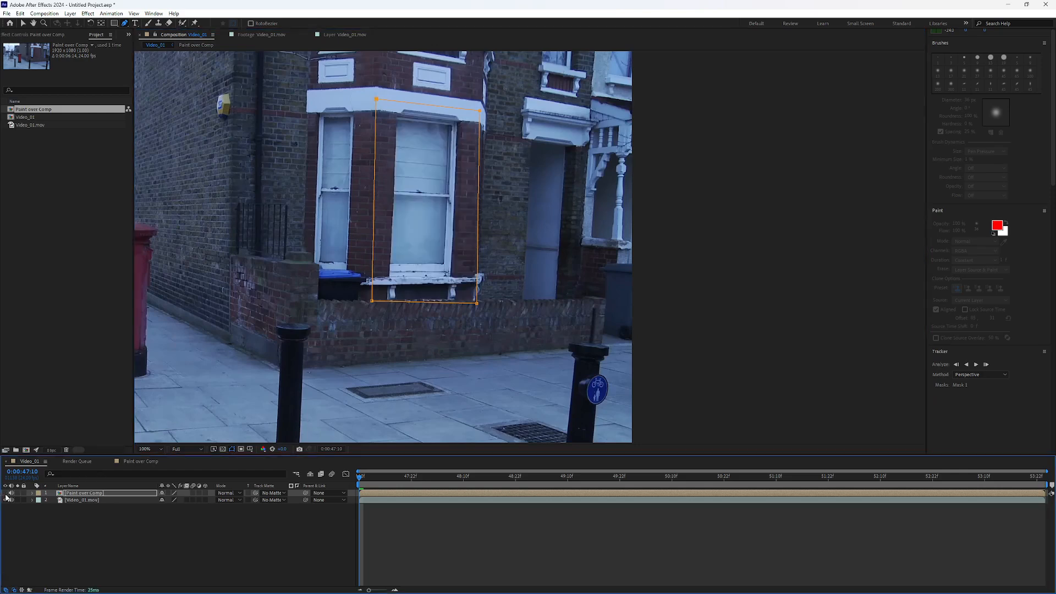
left_click(478, 278)
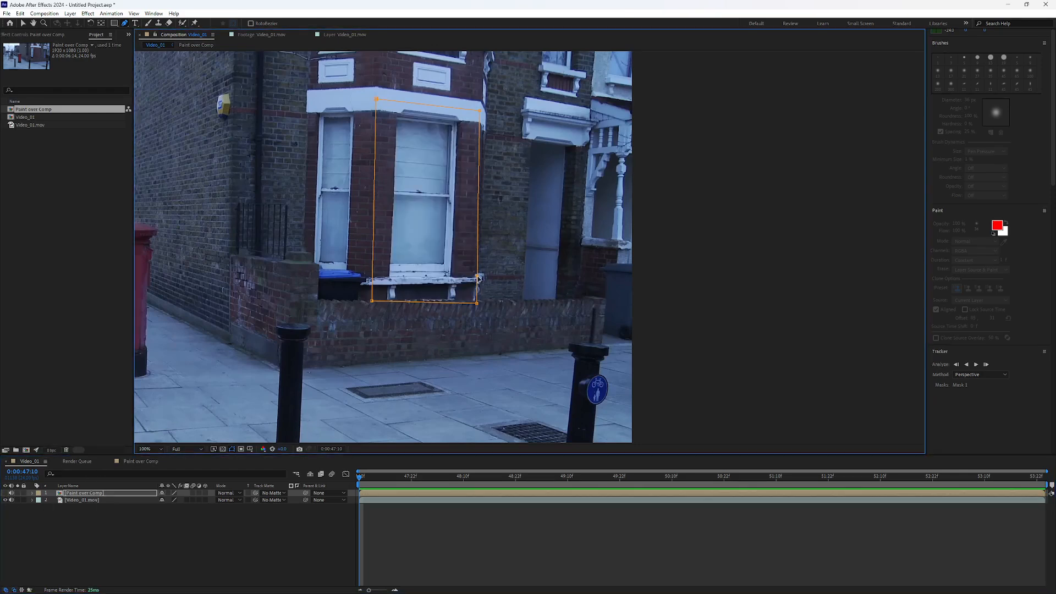
left_click_drag(478, 278, 491, 302)
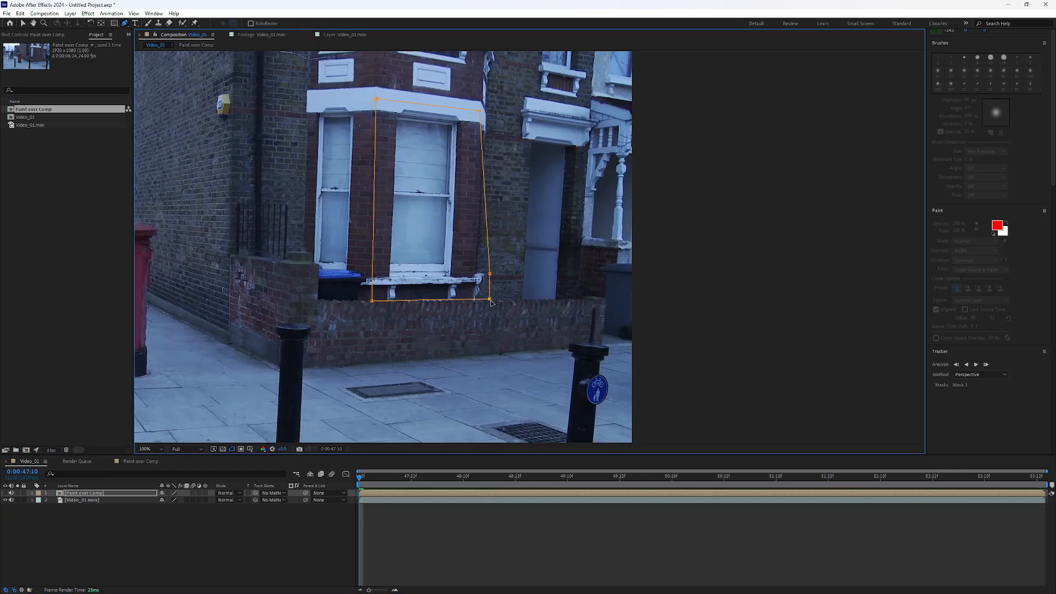
left_click_drag(373, 301, 367, 302)
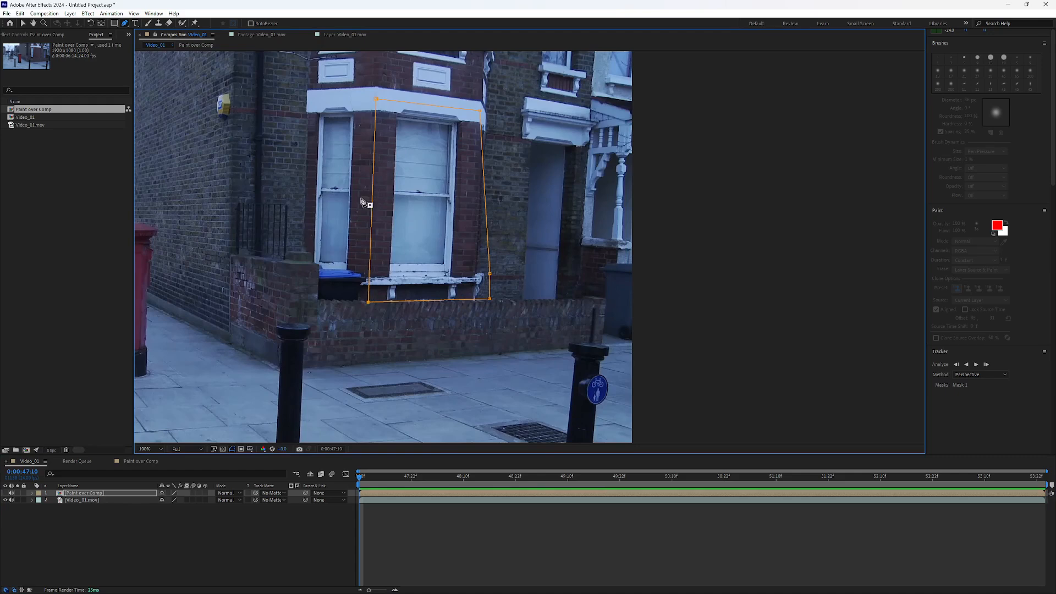
left_click(8, 494)
left_click(7, 493)
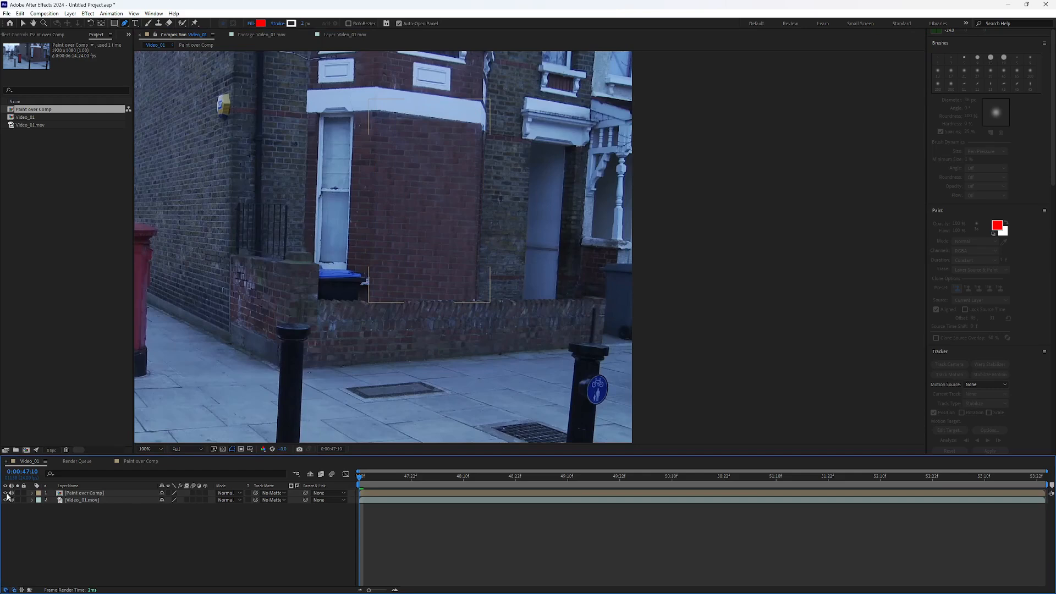
Step: Compare the original window with the masked brick patch and inspect the result both close up and in the full frame
left_click(64, 500)
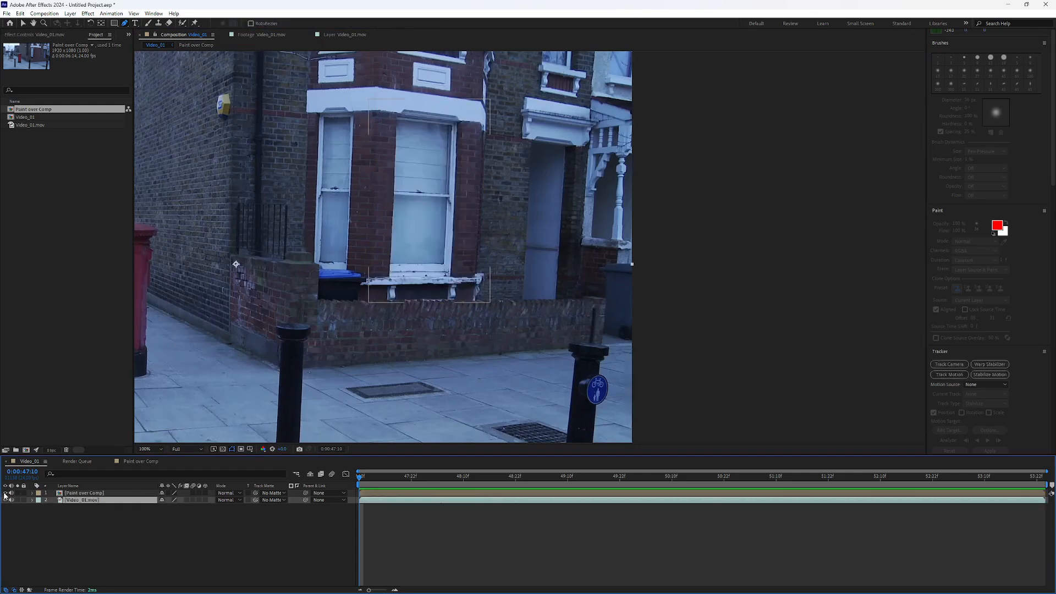
left_click(46, 545)
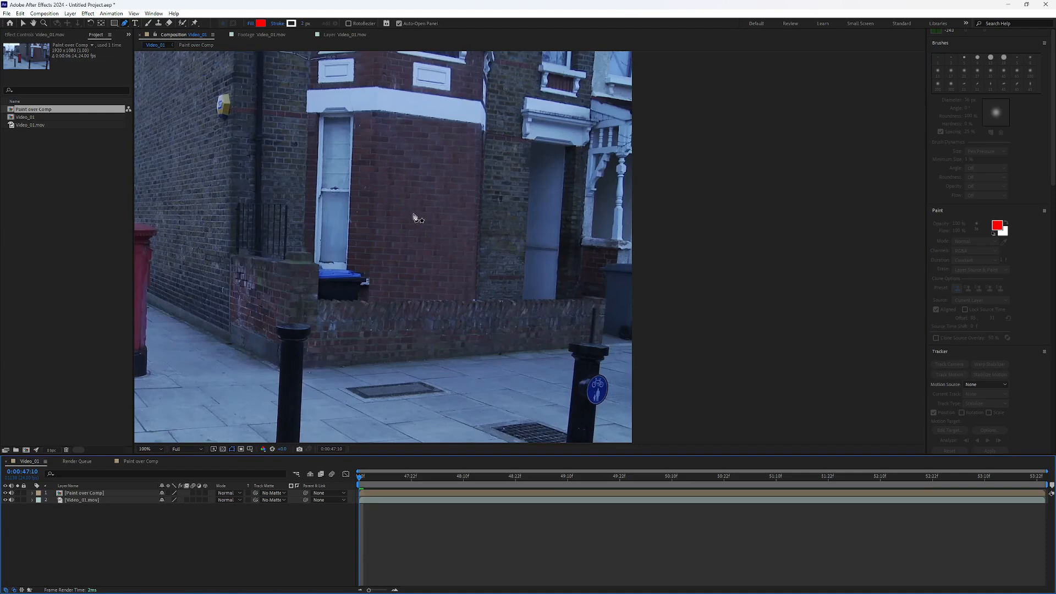
scroll(414, 220, "down", 2)
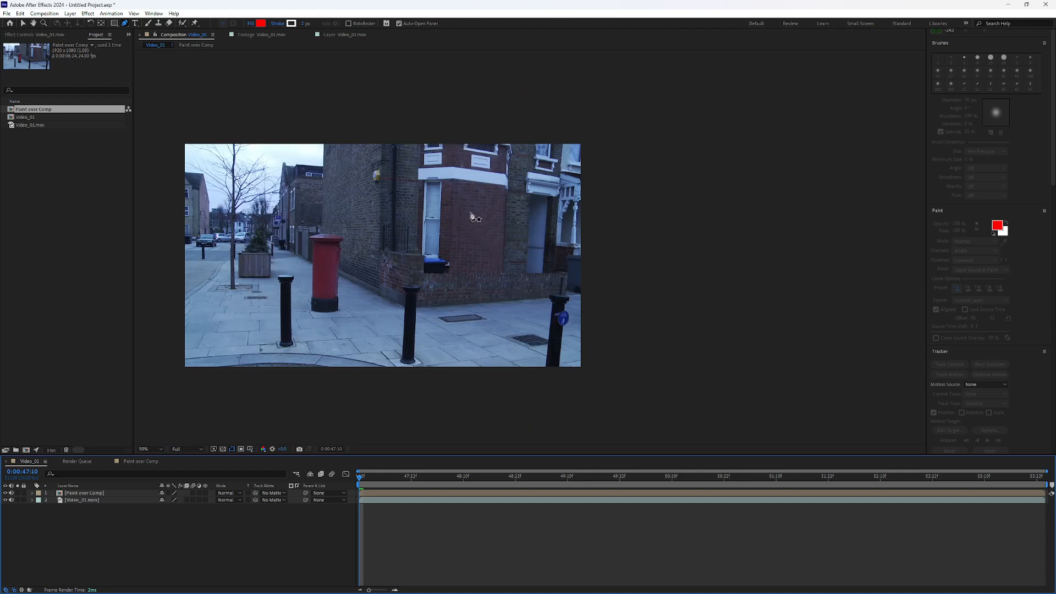
scroll(477, 218, "up", 2)
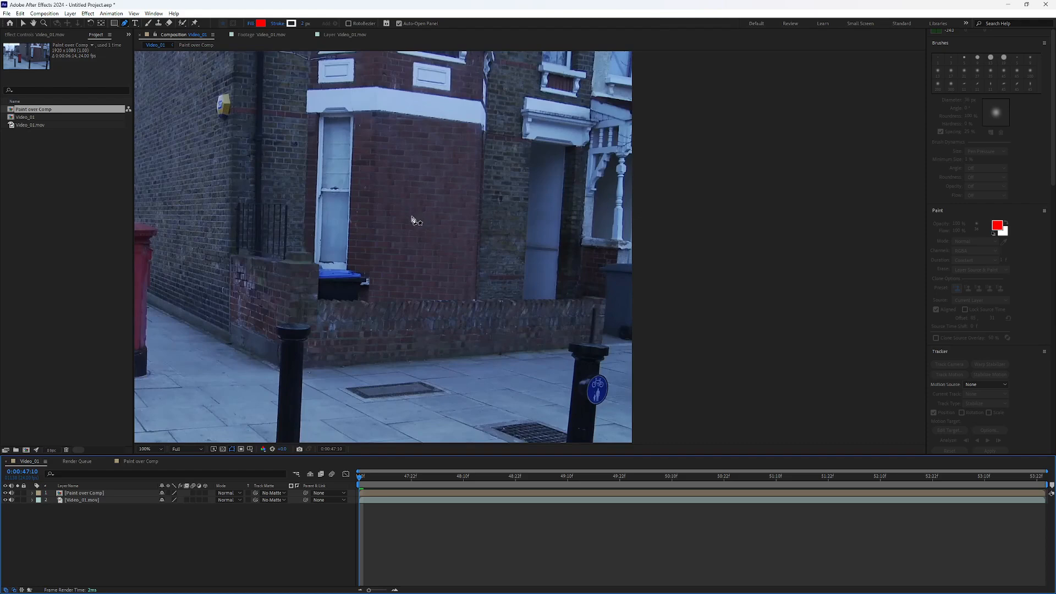
scroll(388, 231, "down", 2)
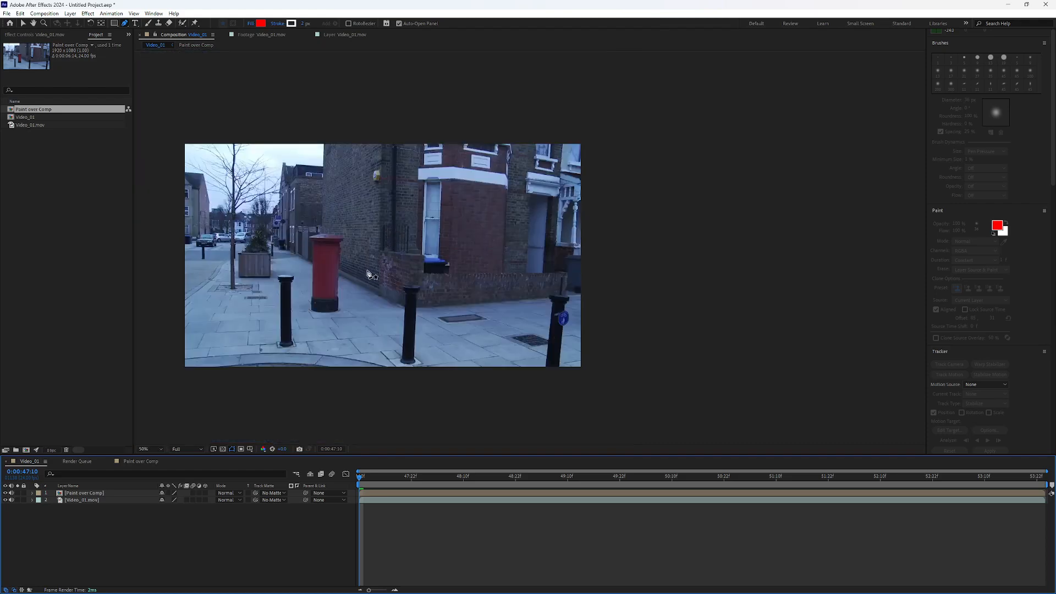
left_click_drag(369, 270, 421, 286)
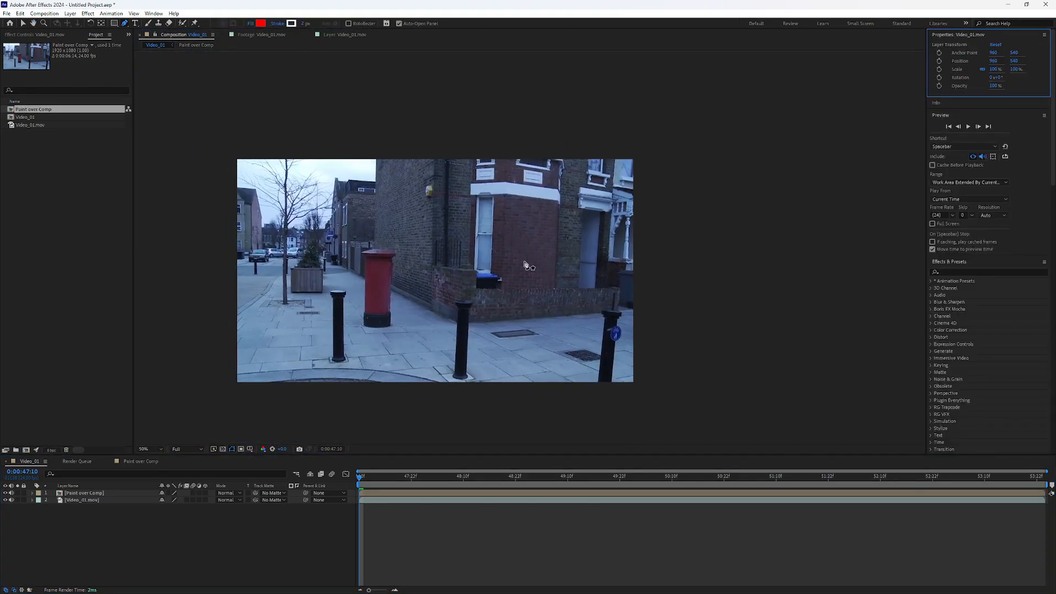
scroll(526, 265, "up", 2)
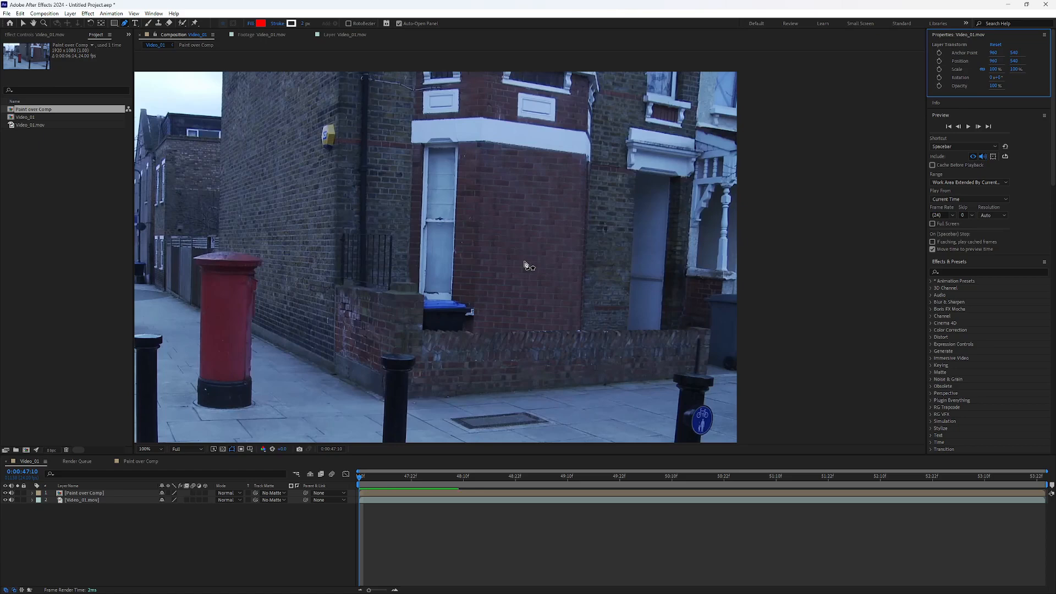
Step: Delete the Paint over Comp layer from the Video_01 composition
left_click(101, 501)
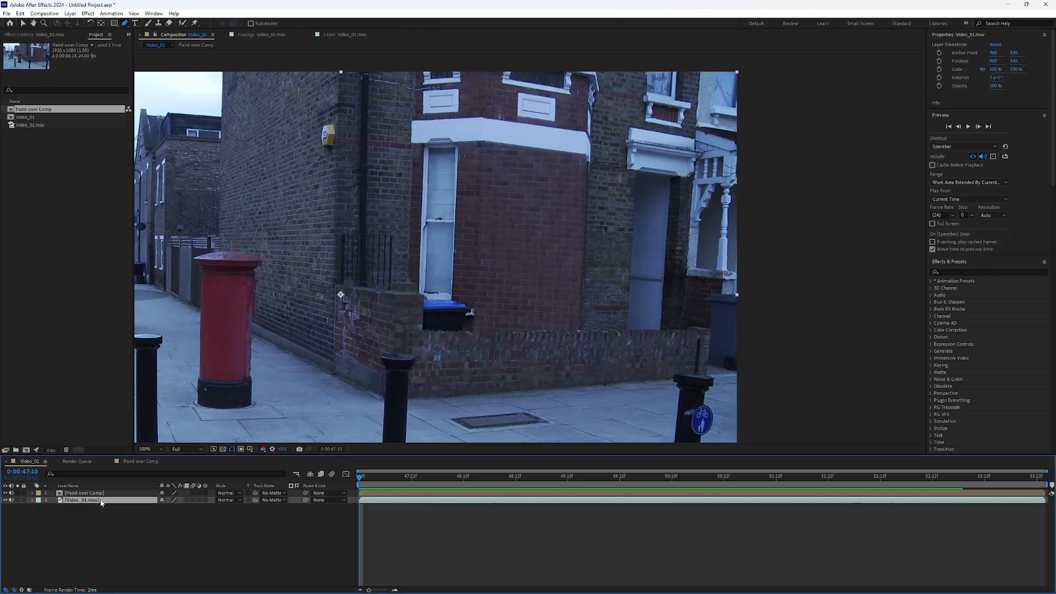
left_click(100, 494)
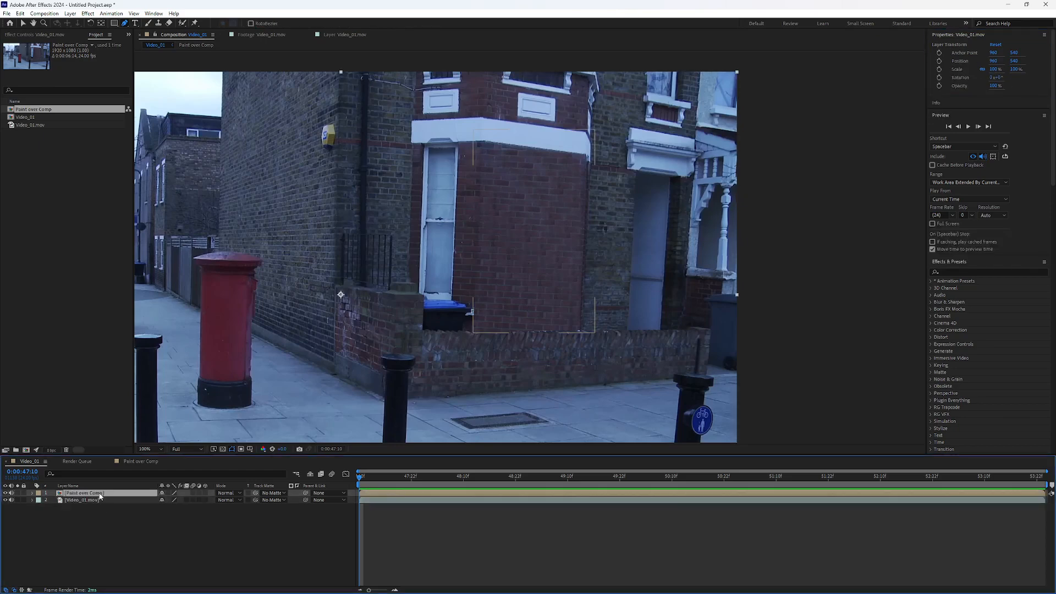
key("Delete")
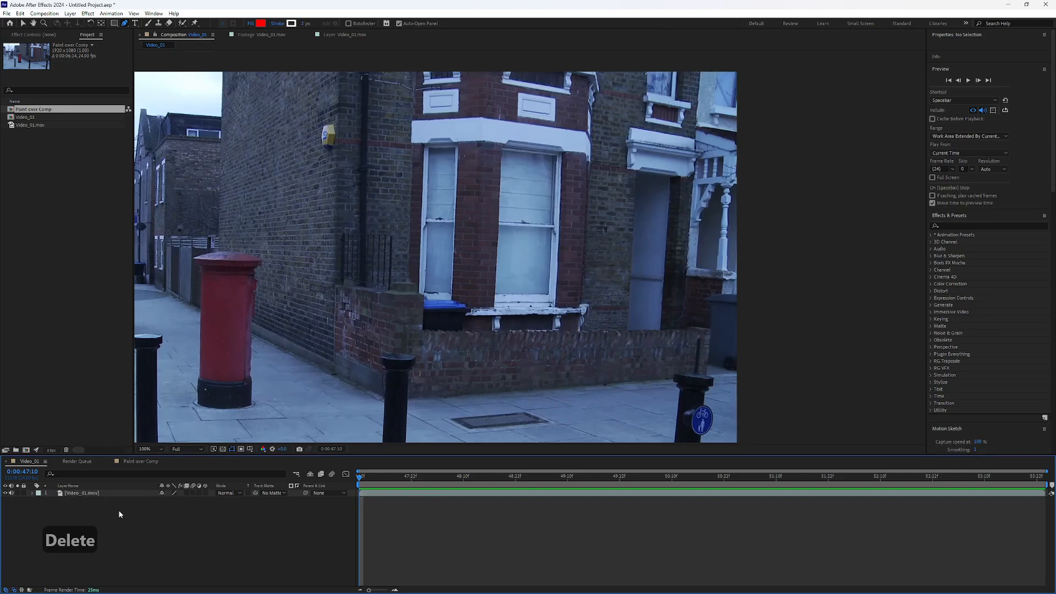
Step: Apply the Lumetri Color effect from the Color Correction effects to the Video_01.mov layer
left_click(88, 497)
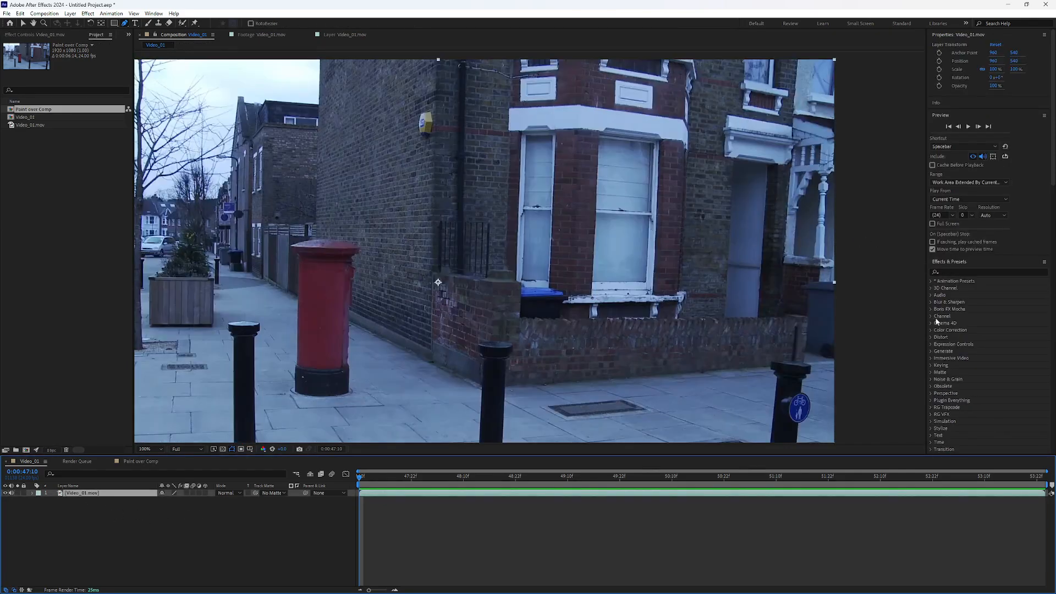
left_click(955, 270)
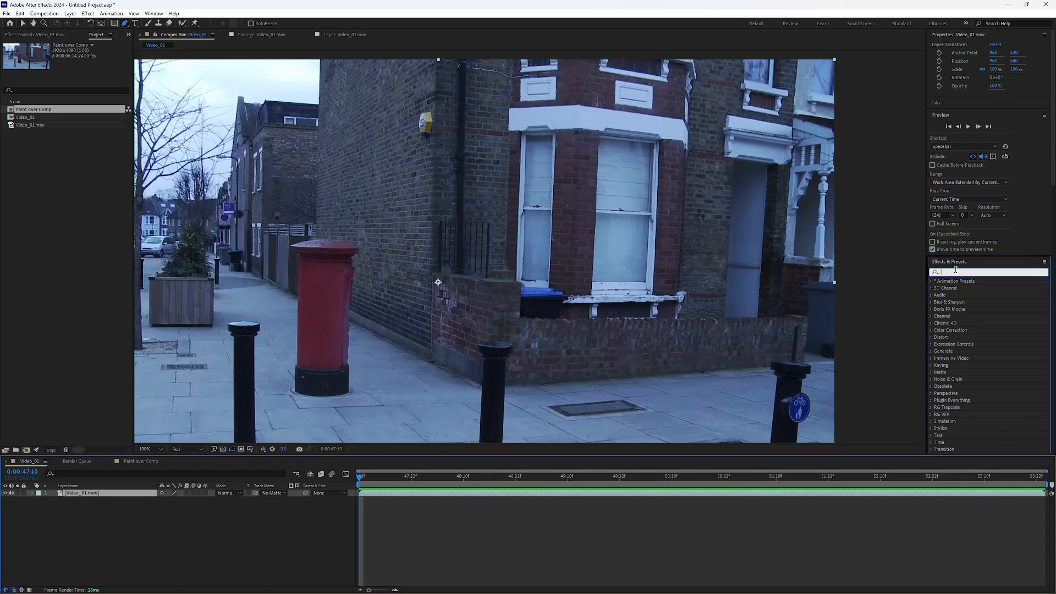
left_click(932, 330)
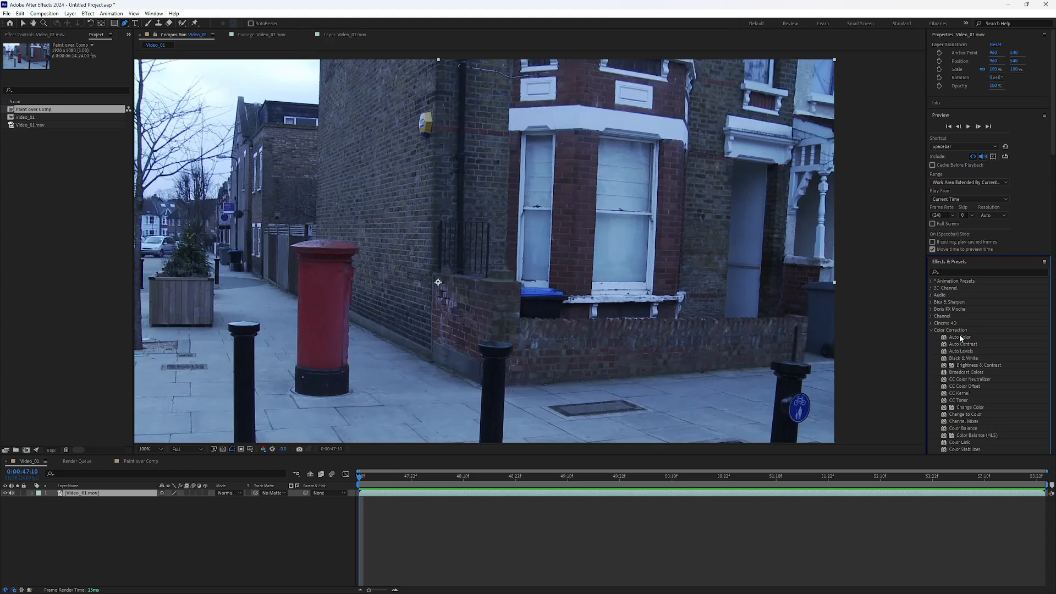
scroll(961, 338, "down", 3)
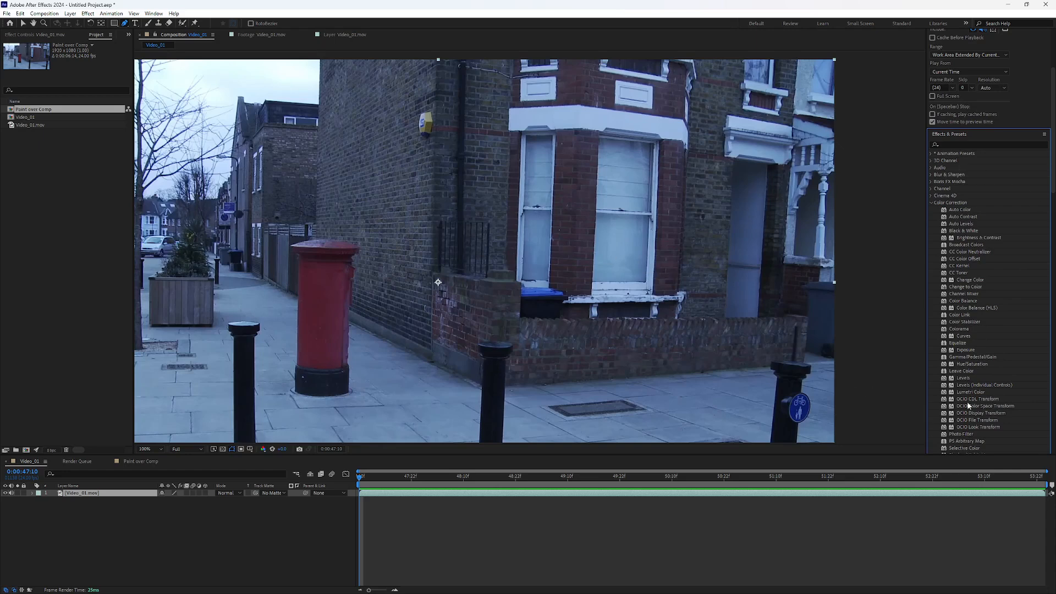
scroll(528, 265, "down", 2)
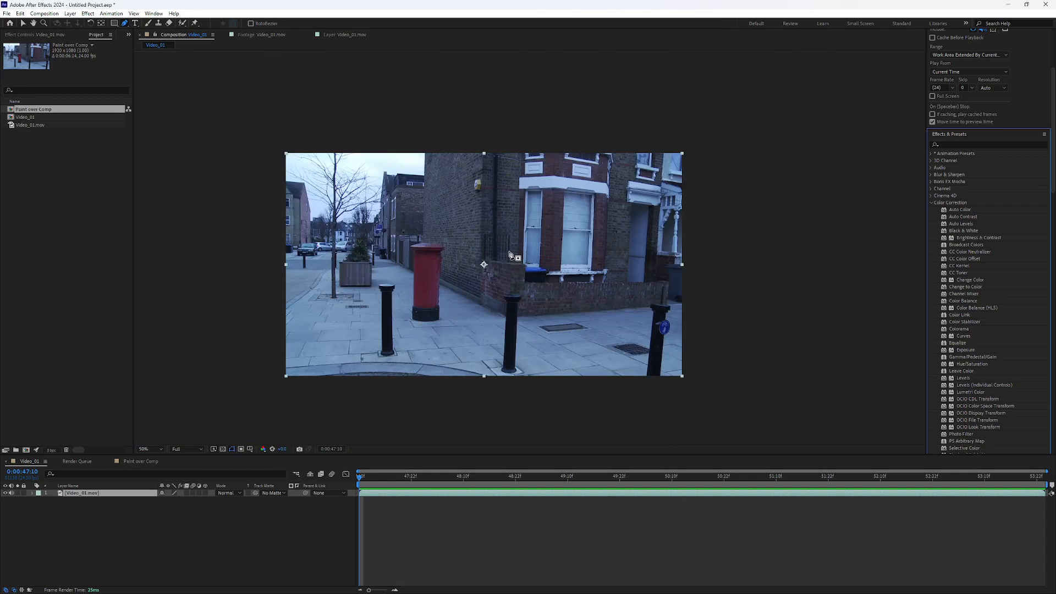
left_click_drag(971, 392, 107, 496)
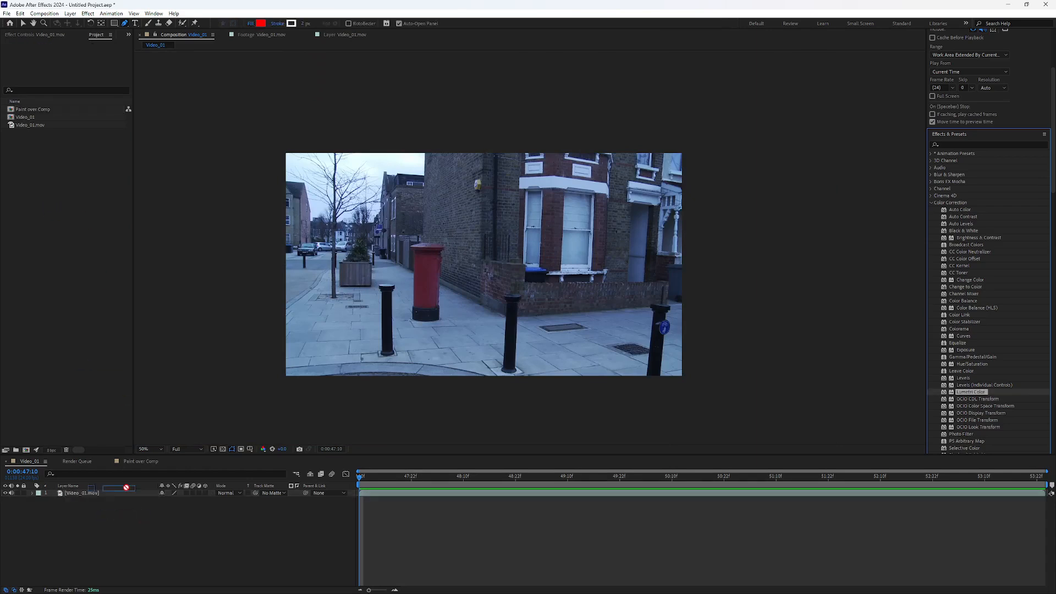
Step: Examine the brickwork, bay window, pavement, red postbox and sky across the footage to judge its colour and light
scroll(555, 247, "up", 2)
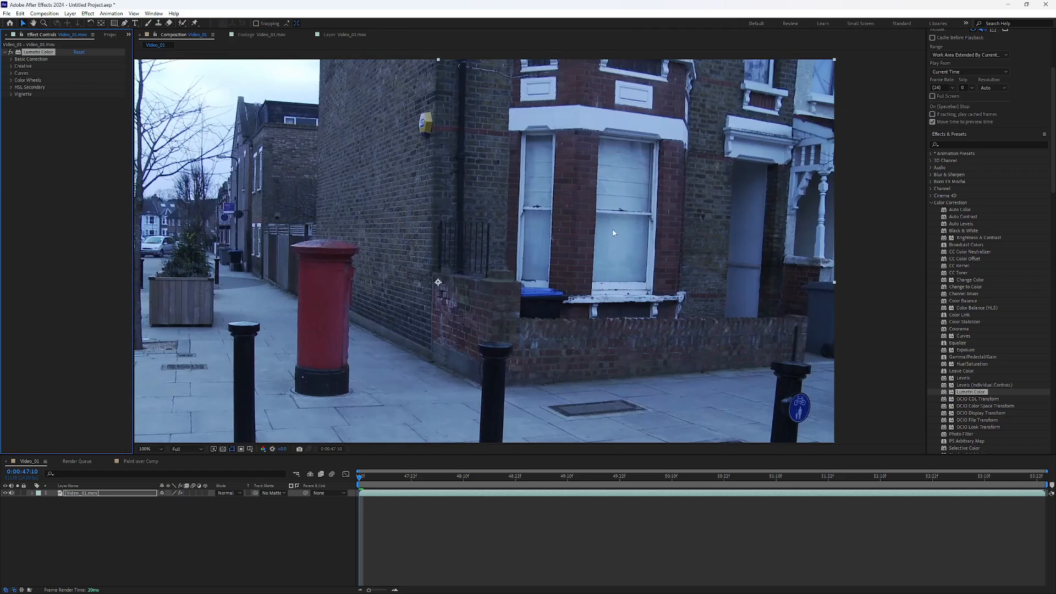
left_click_drag(613, 231, 633, 192)
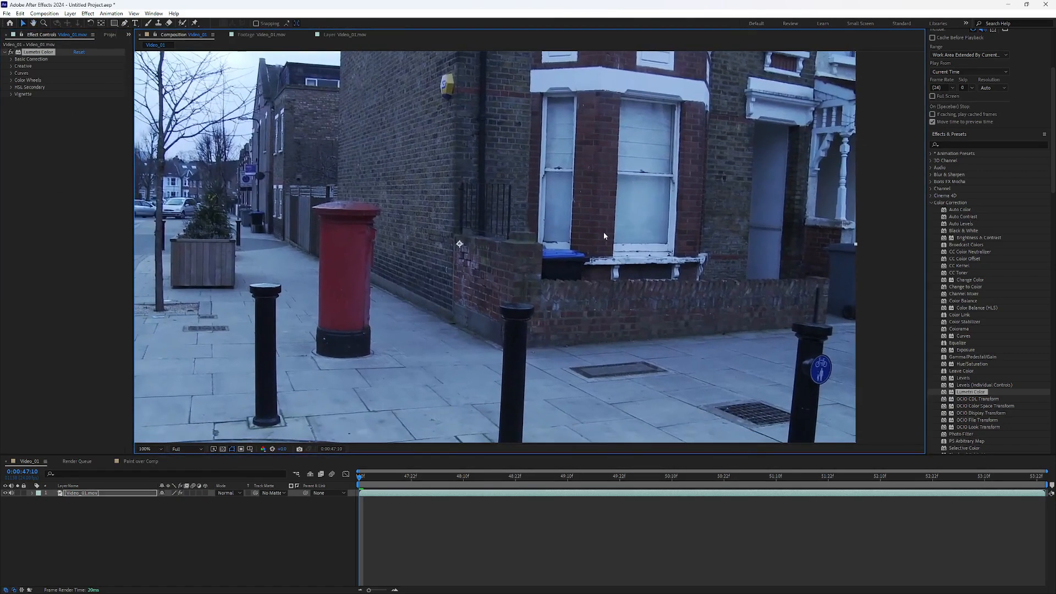
left_click_drag(540, 303, 526, 249)
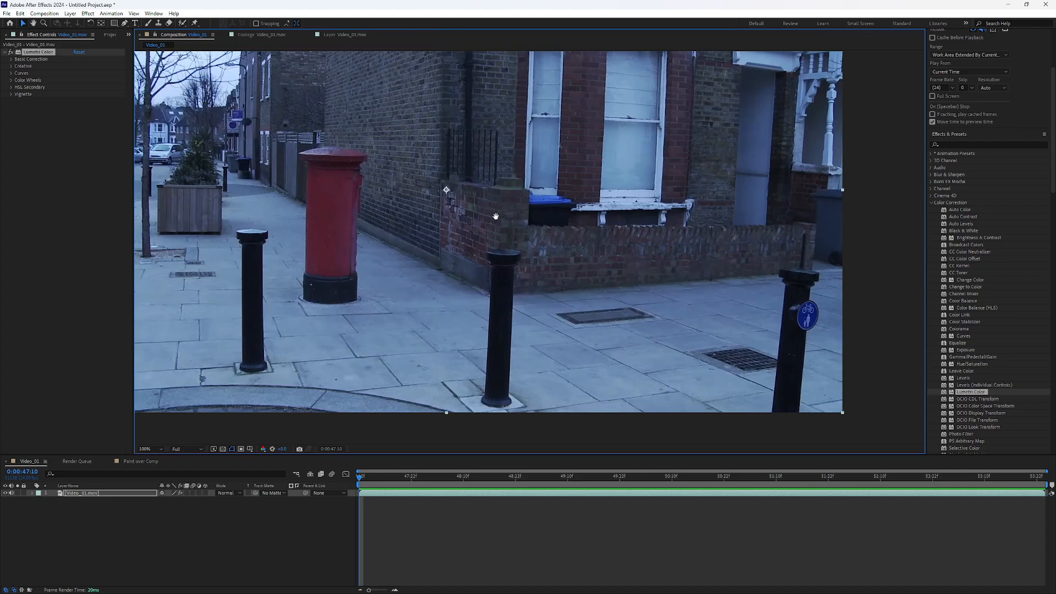
left_click_drag(495, 216, 494, 258)
key("v")
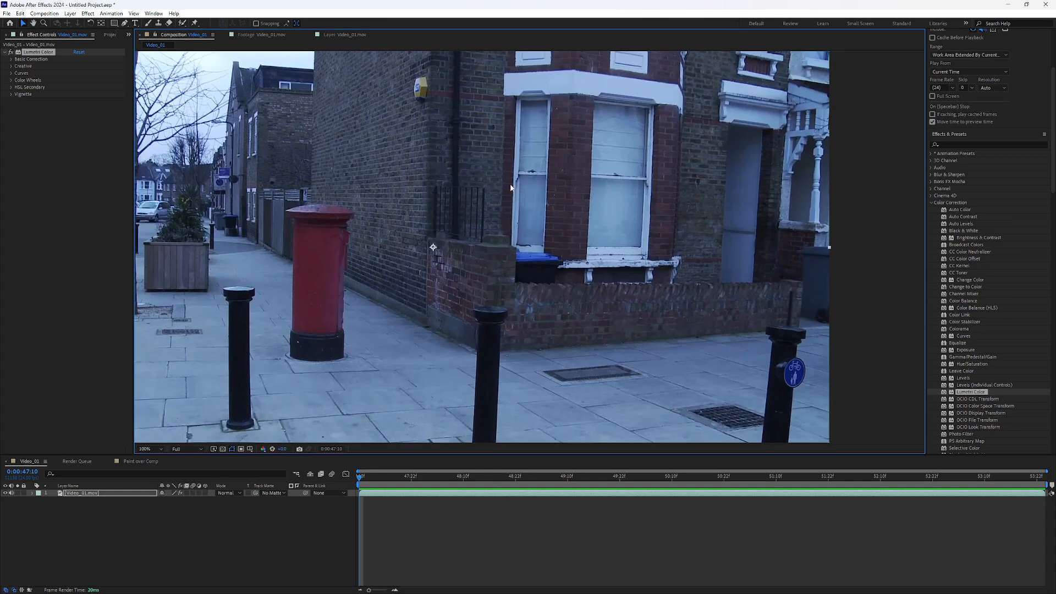
key("h")
left_click_drag(580, 200, 602, 143)
key("v")
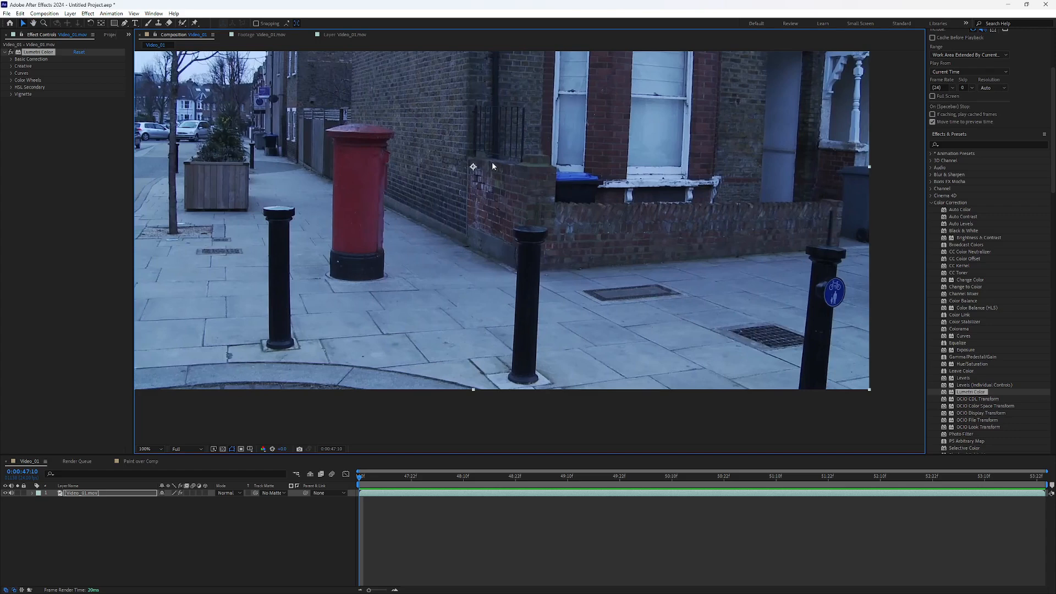
key("h")
left_click_drag(462, 190, 409, 307)
key("v")
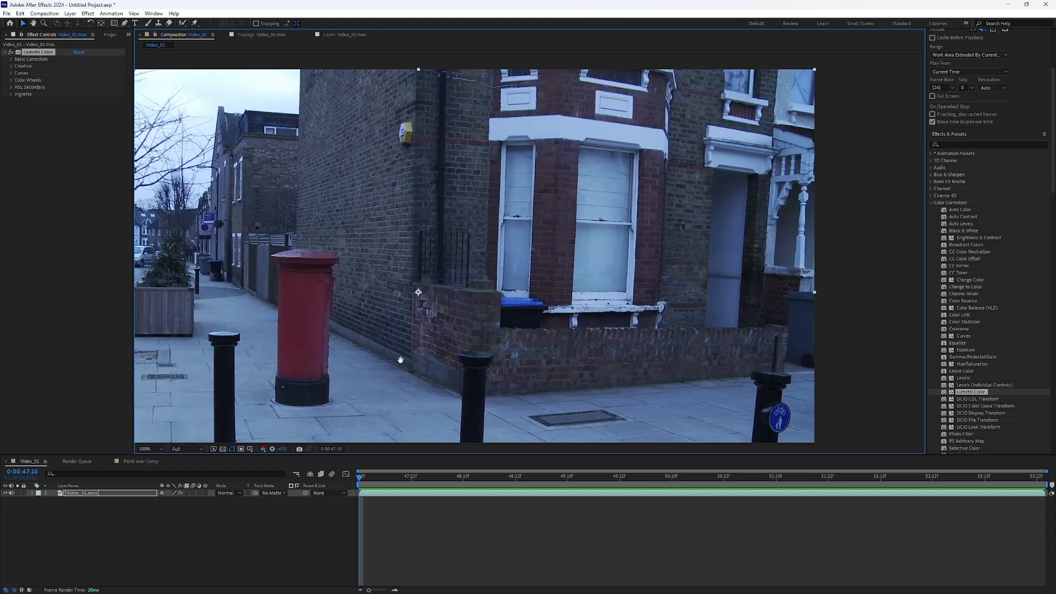
left_click_drag(401, 360, 525, 344)
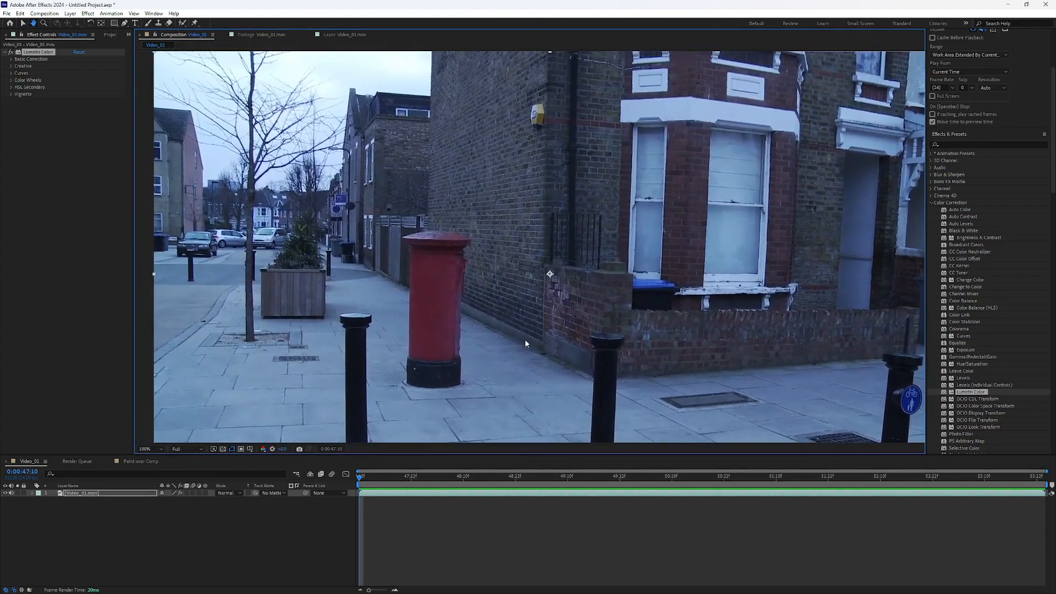
left_click_drag(290, 169, 283, 229)
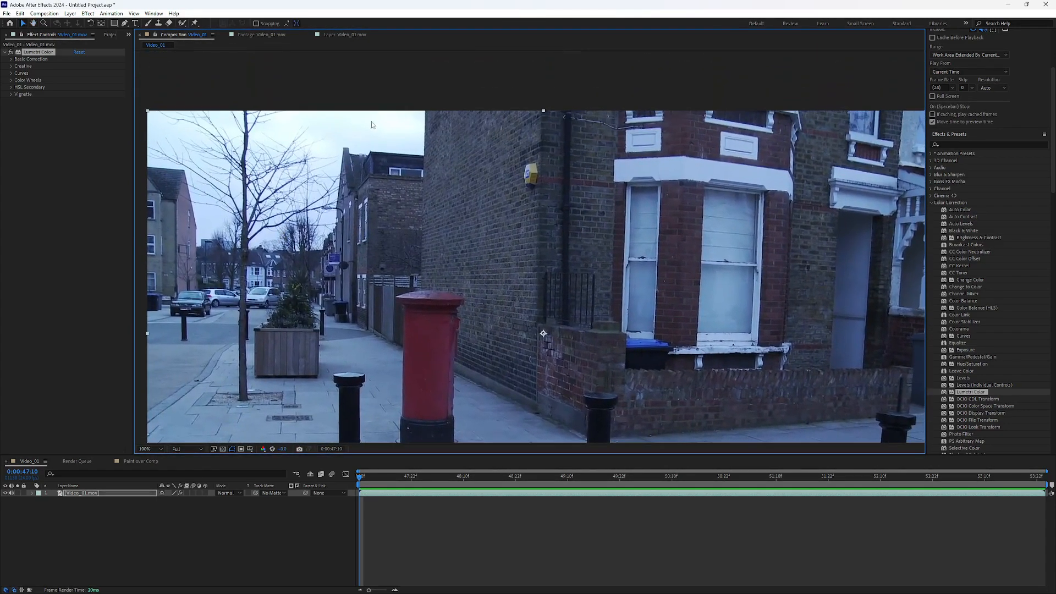
key("comma")
key("comma")
key("period")
key("period")
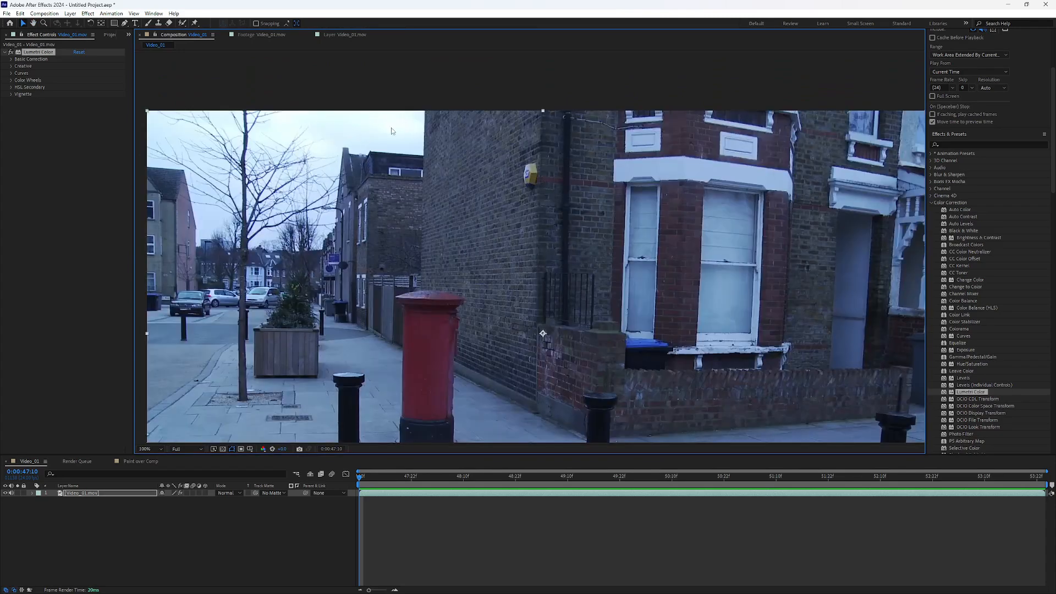
left_click_drag(525, 290, 482, 228)
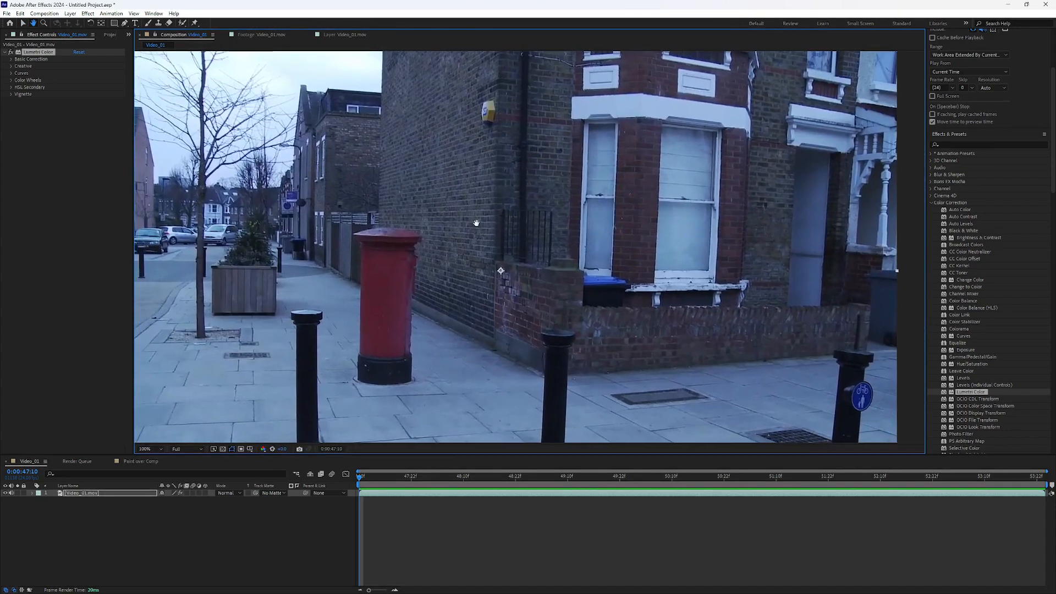
Step: Open the Basic Correction settings of Lumetri Color, return the exposure to 0 and lower the highlights strongly
left_click(12, 59)
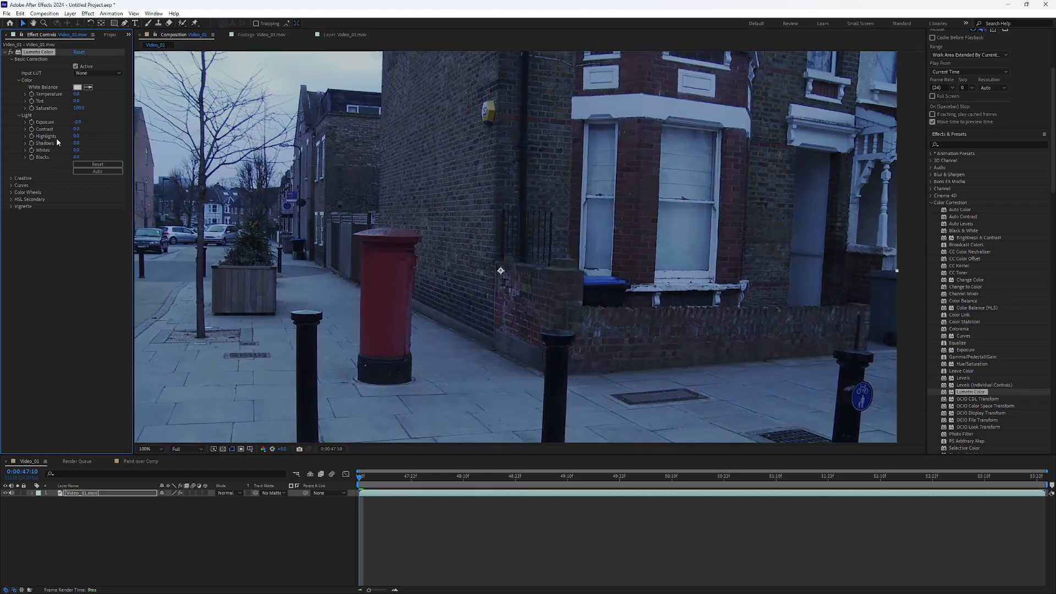
left_click_drag(76, 136, 51, 134)
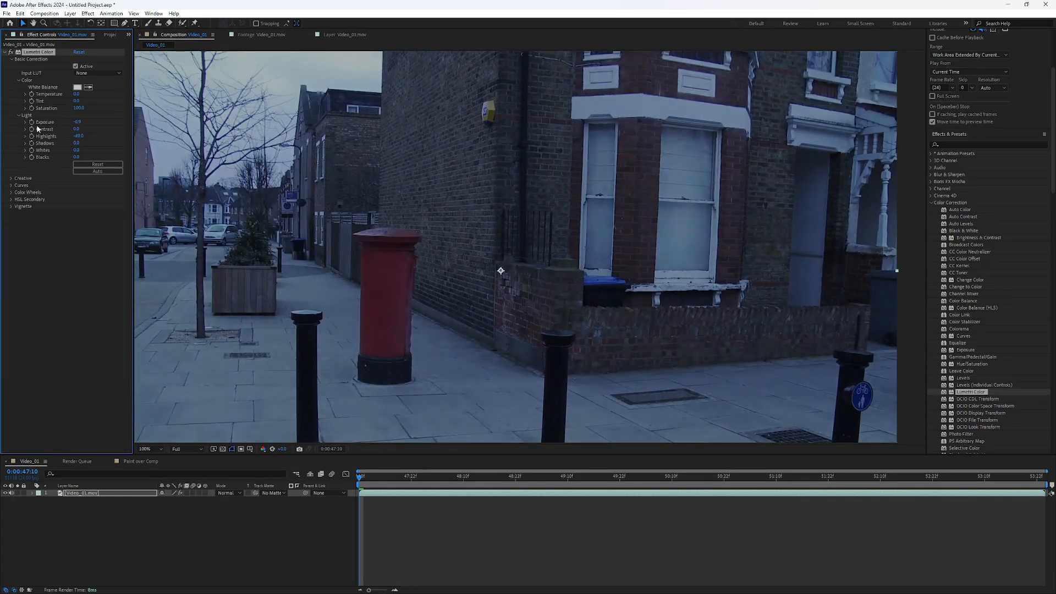
left_click(78, 122)
type("0")
key("Return")
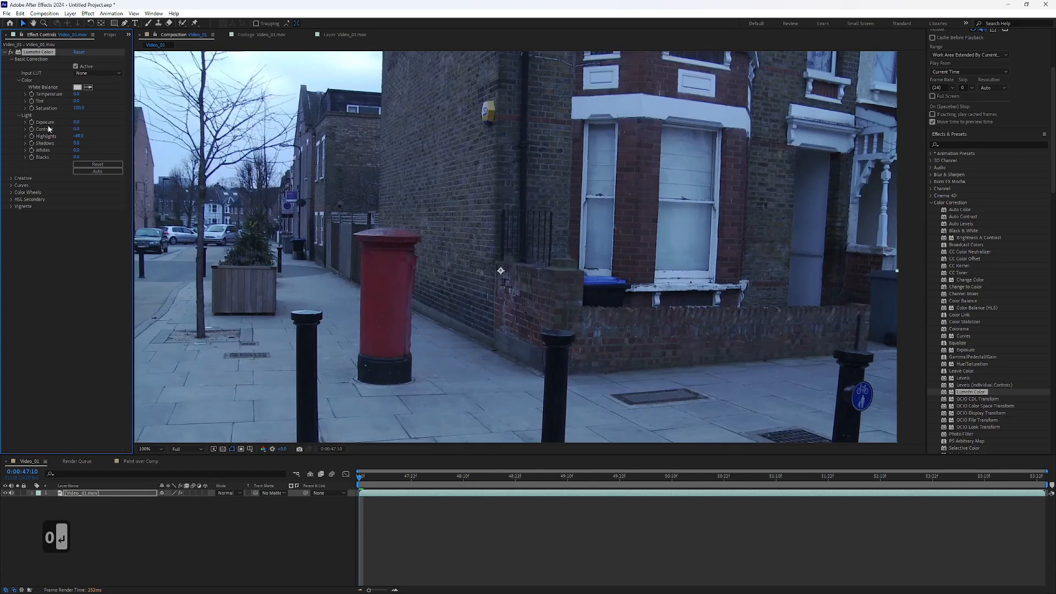
left_click_drag(77, 136, 33, 136)
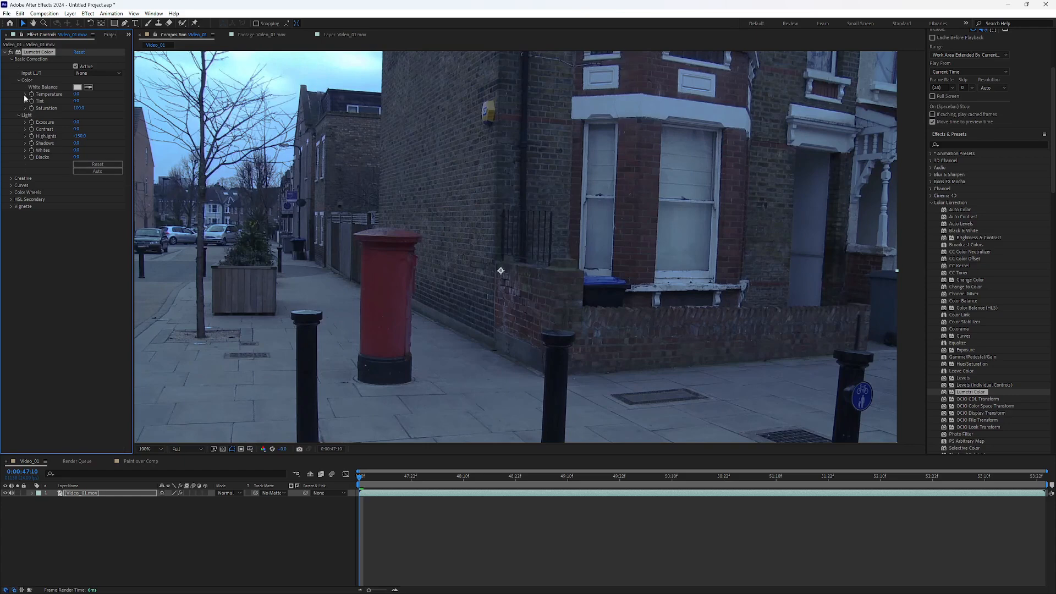
Step: Compare the street footage with and without the Lumetri Color effect to judge the lowered highlights
left_click(10, 53)
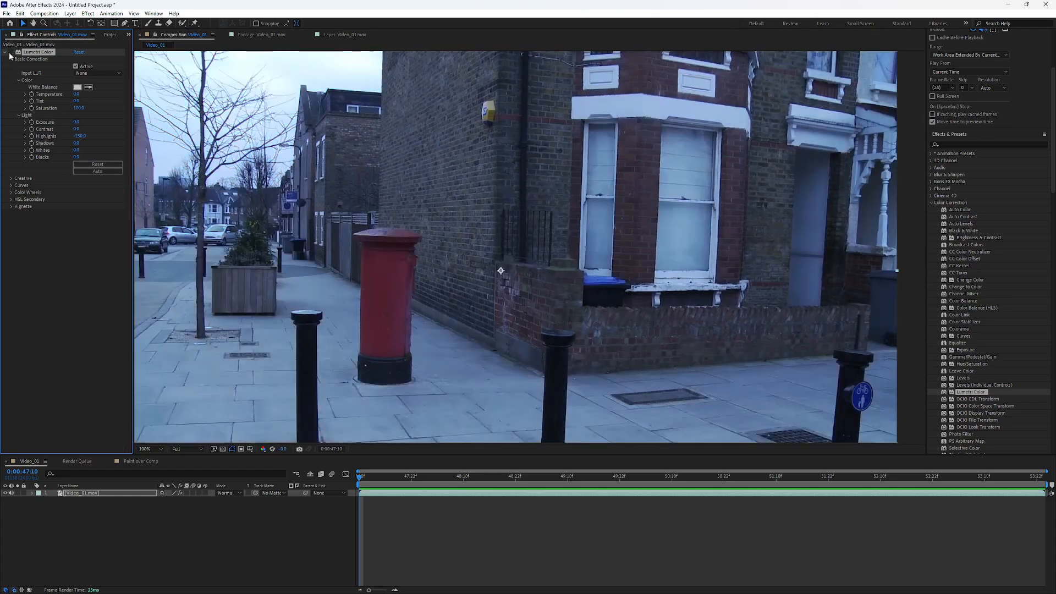
left_click(9, 53)
left_click(9, 54)
left_click(10, 52)
left_click(9, 53)
left_click(9, 53)
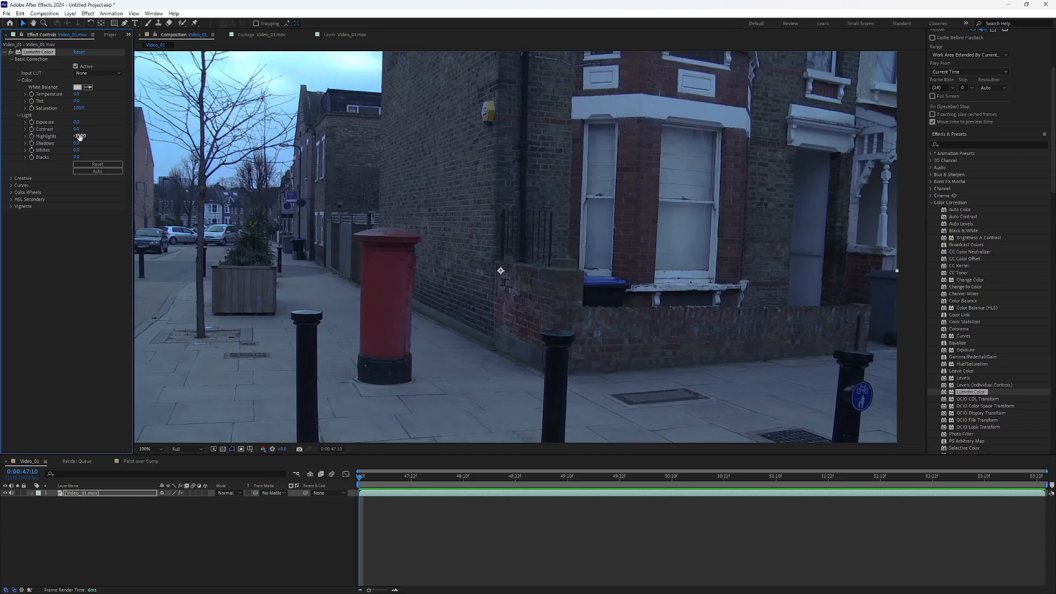
Step: Try extreme contrast by raising the highlights to 150 and lowering the shadows to -150
left_click_drag(79, 136, 191, 133)
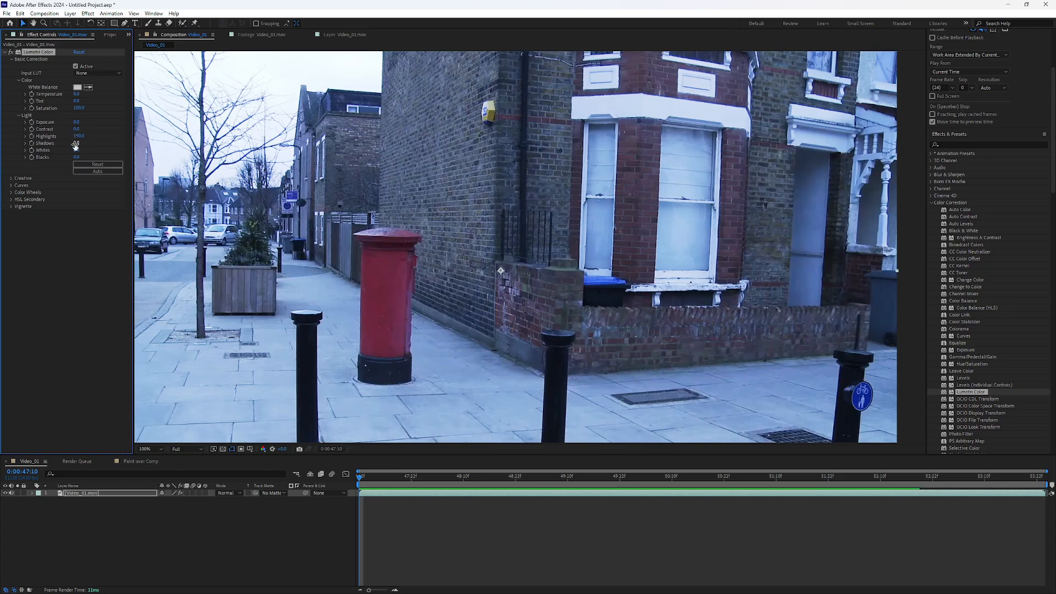
left_click_drag(77, 144, 22, 143)
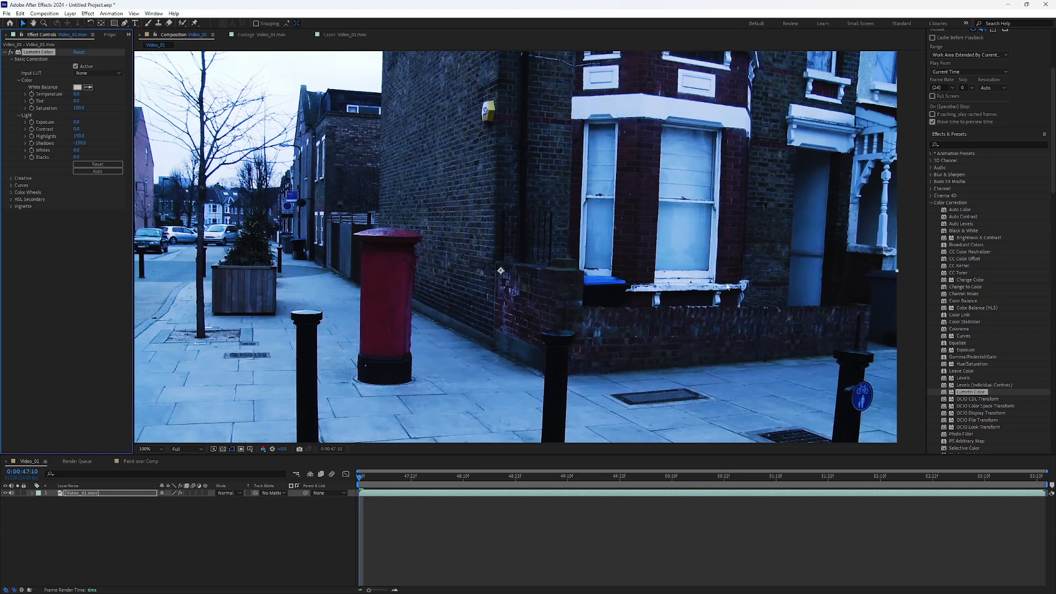
left_click(76, 136)
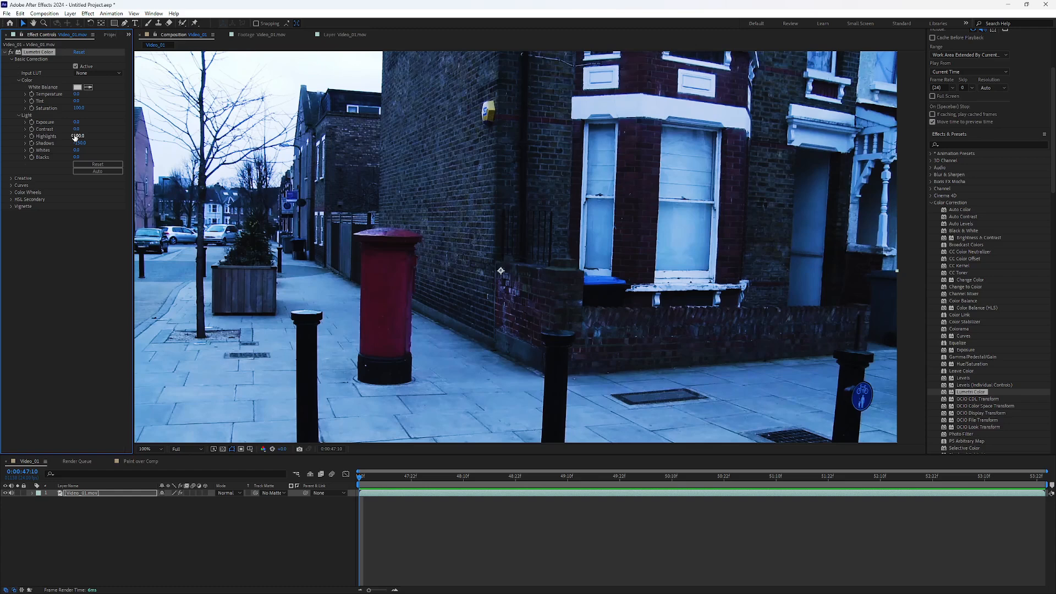
left_click_drag(75, 138, 83, 136)
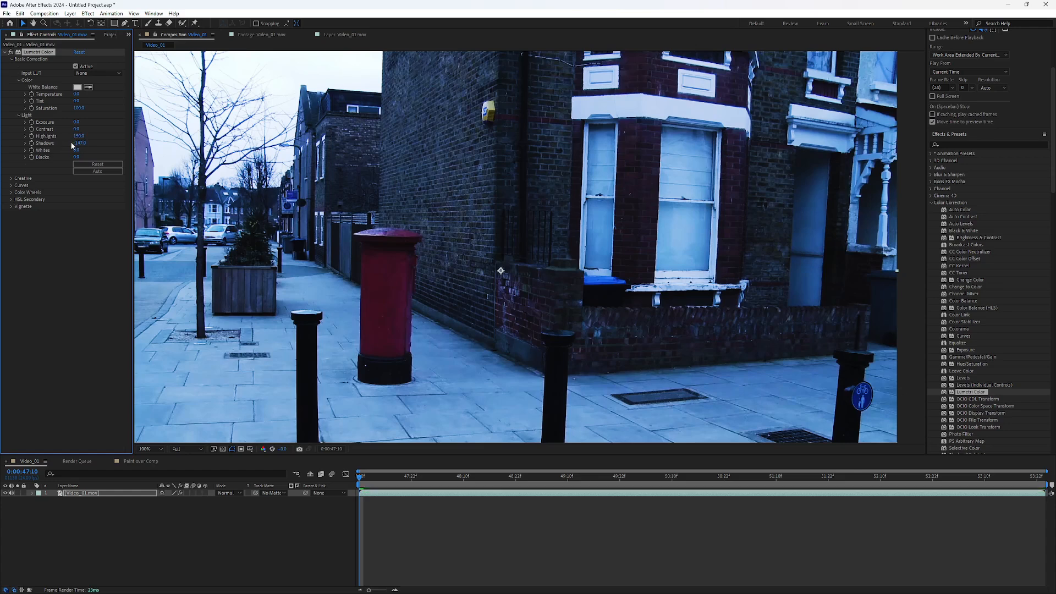
Step: Ease the highlights and shadows back from their extremes and reset all Lumetri Color settings
left_click_drag(72, 142, 79, 143)
mouse_move(79, 136)
left_mouse_down()
mouse_move(26, 139)
mouse_move(75, 136)
mouse_move(65, 136)
left_mouse_up()
key("ctrl+z")
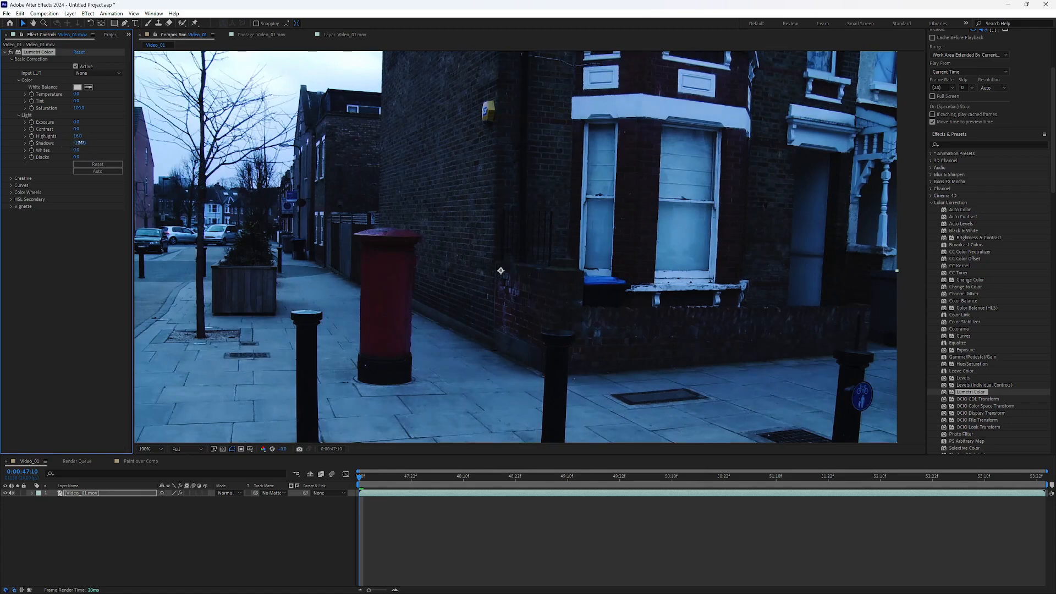
left_click_drag(76, 143, 104, 138)
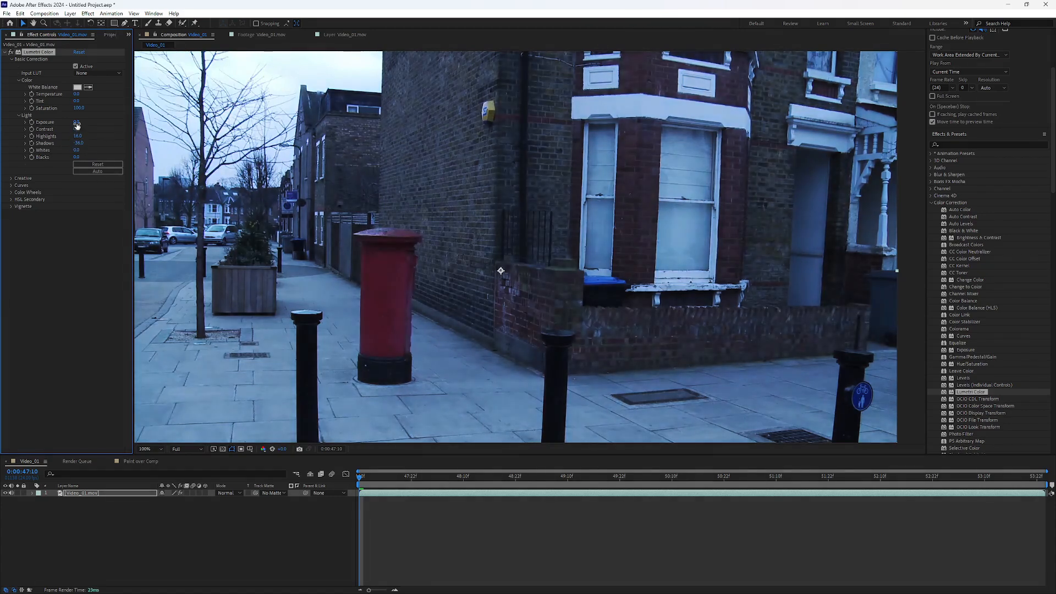
left_click(80, 52)
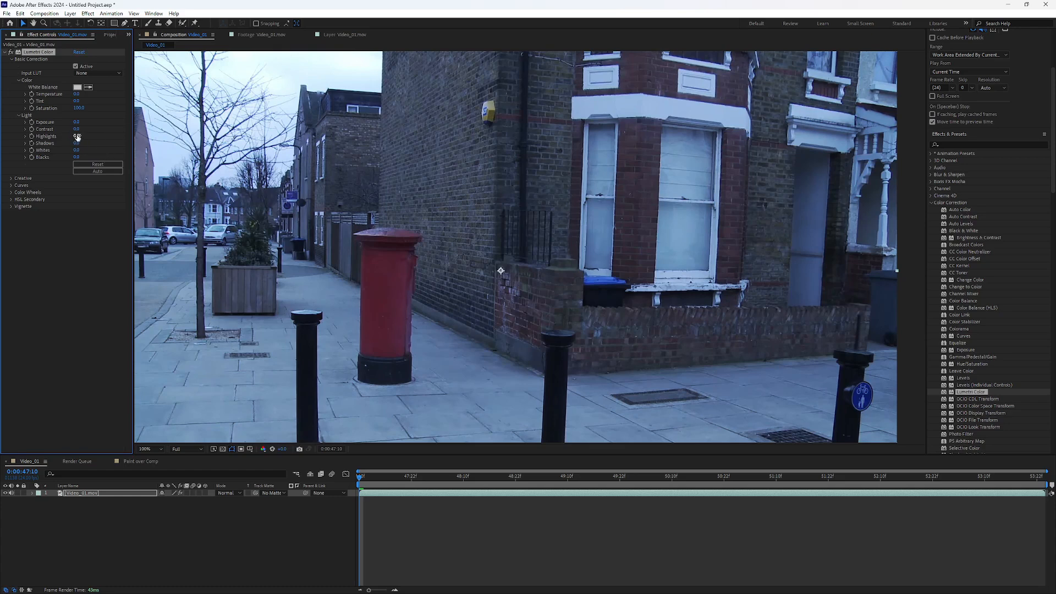
Step: Lower the highlights to about -118 and compare the footage repeatedly with the effect on and off
left_click_drag(76, 135, 24, 140)
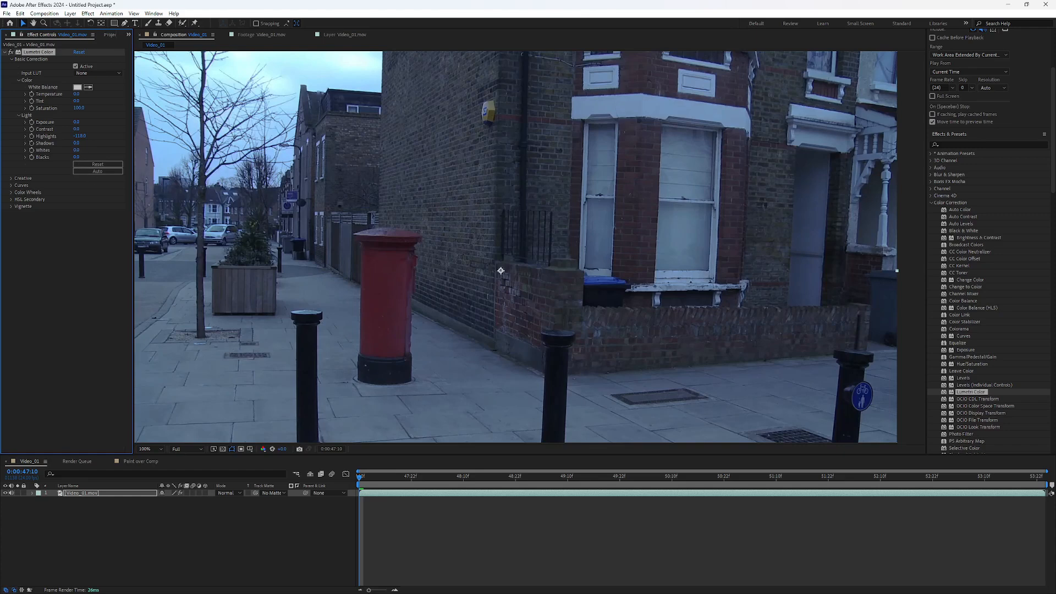
left_click(11, 53)
left_click(11, 53)
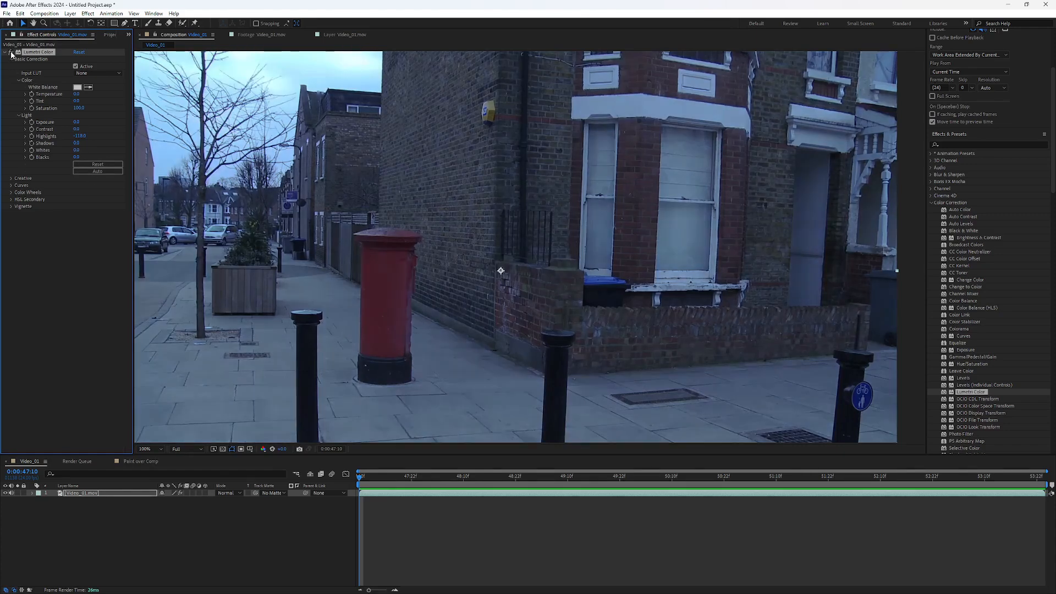
left_click(11, 53)
left_click(11, 53)
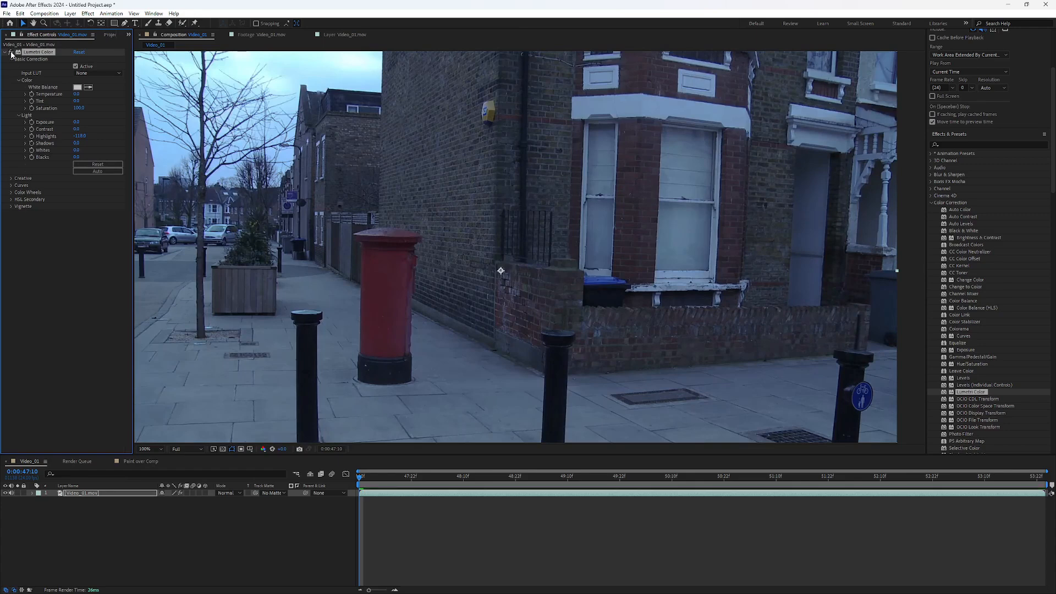
left_click(11, 53)
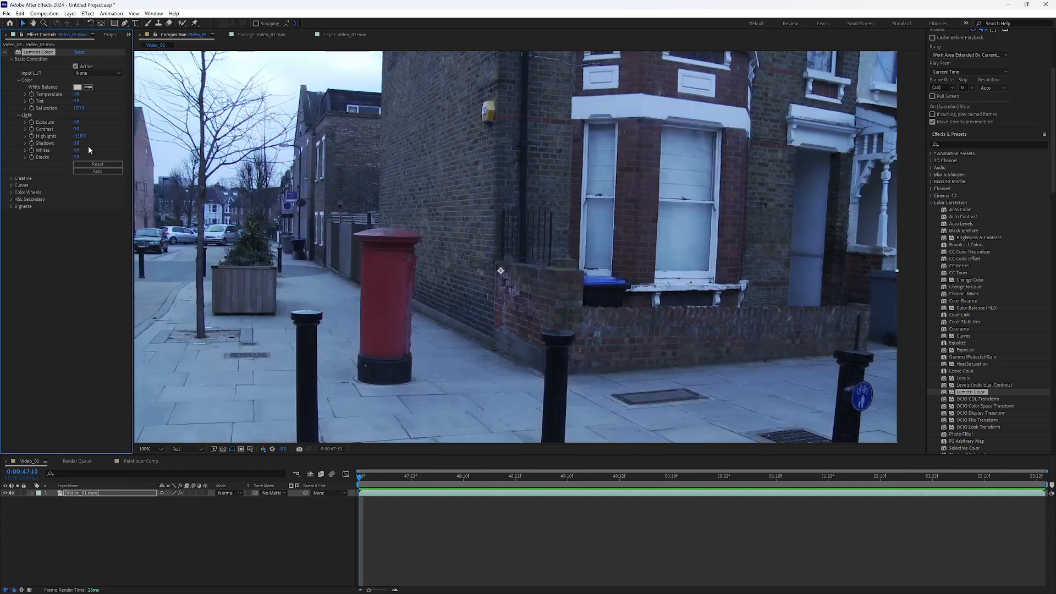
left_click(11, 53)
left_click(11, 53)
left_click(11, 54)
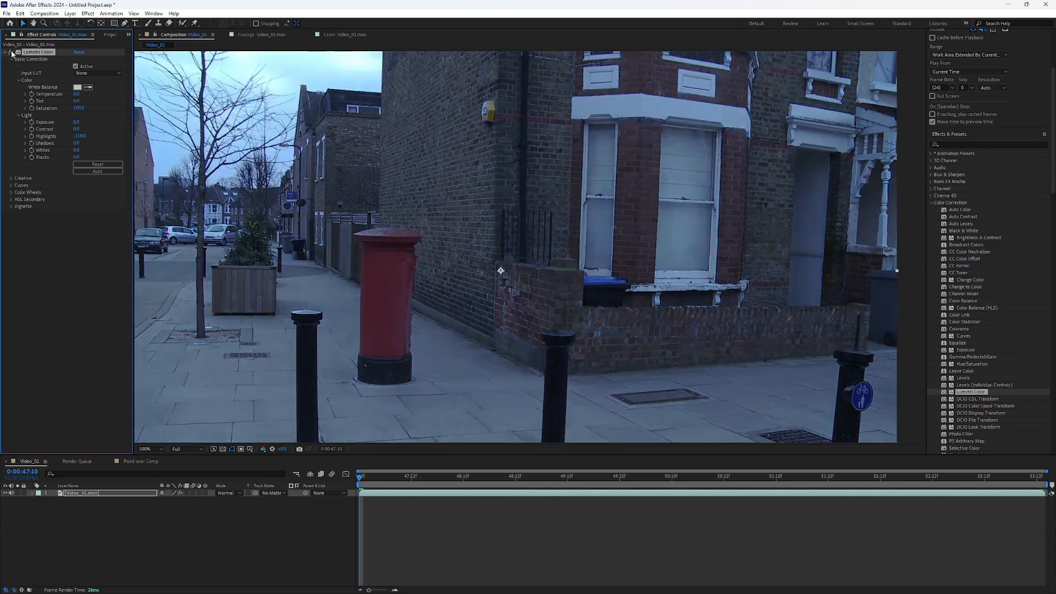
left_click(11, 53)
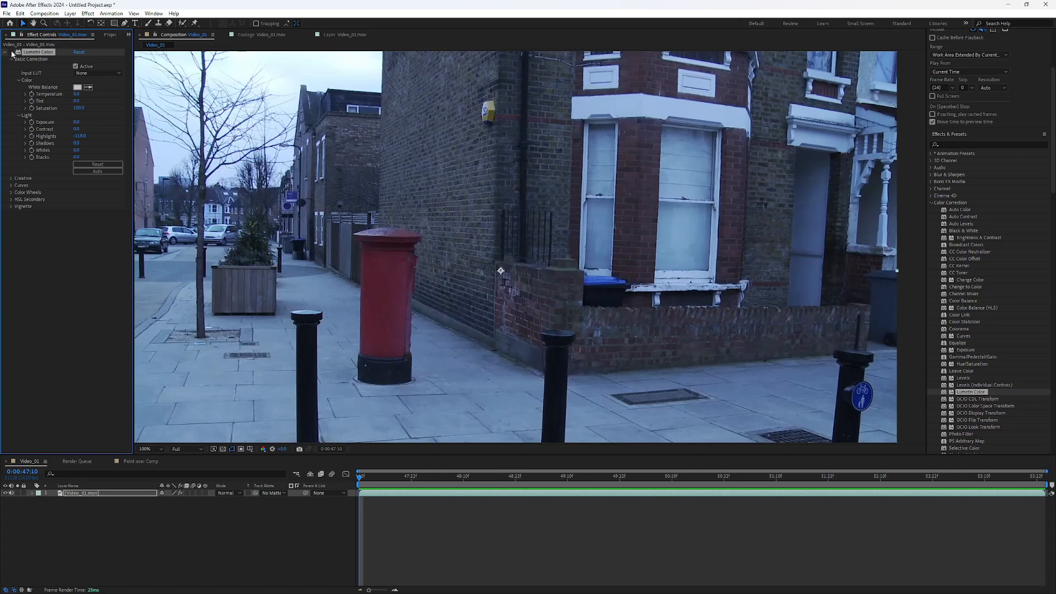
left_click(11, 53)
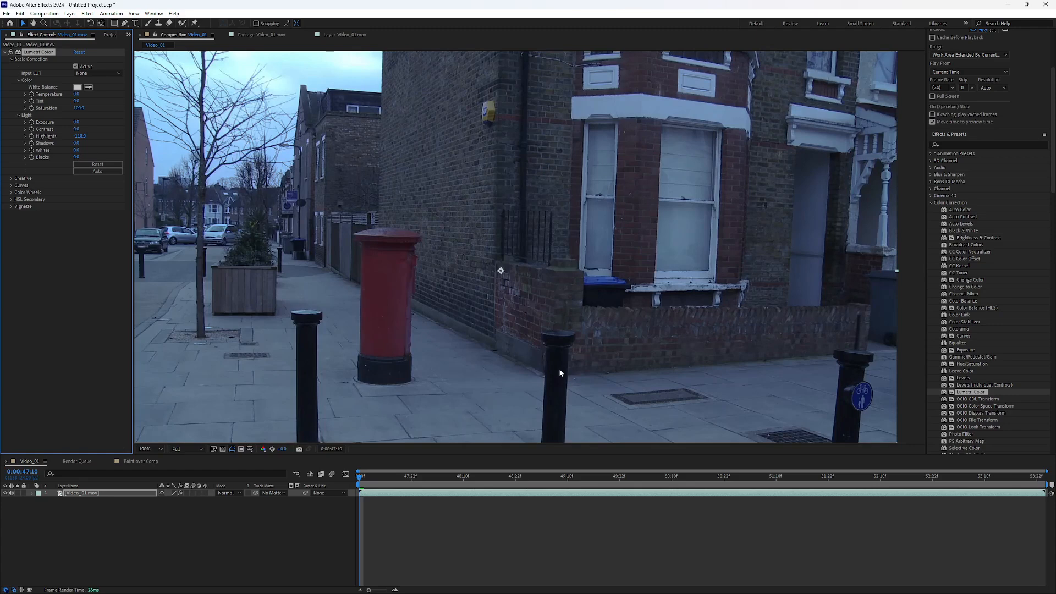
Step: Try lower shadows, reset the Lumetri Color settings and reduce only the highlights to about -92
left_click_drag(76, 143, 48, 144)
left_click(79, 53)
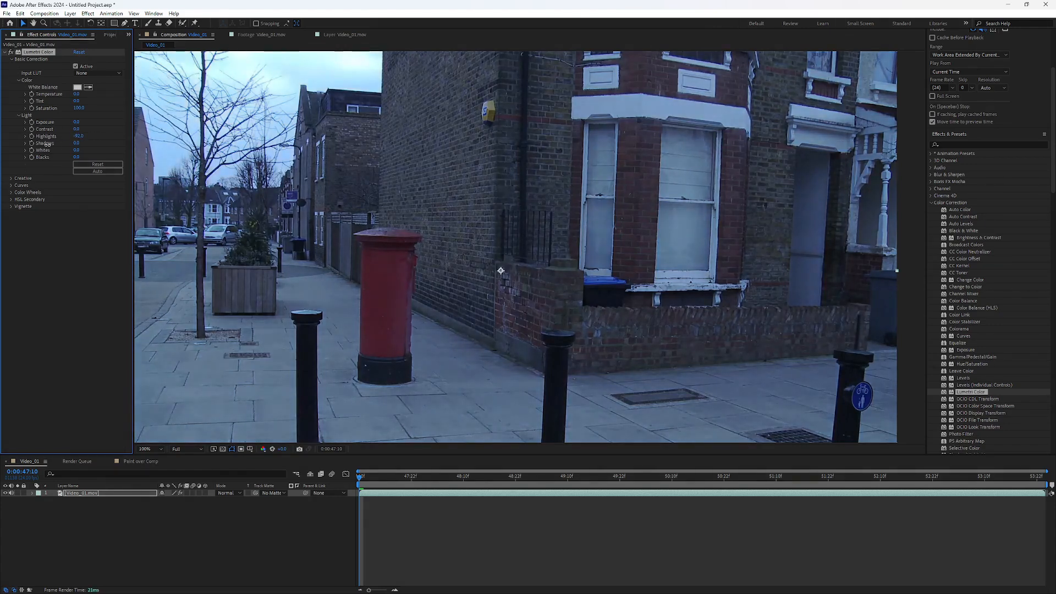
Step: Open the Curves settings, look through the RGB and hue curves, and compare the footage with and without the effect
left_click(11, 185)
scroll(19, 205, "down", 3)
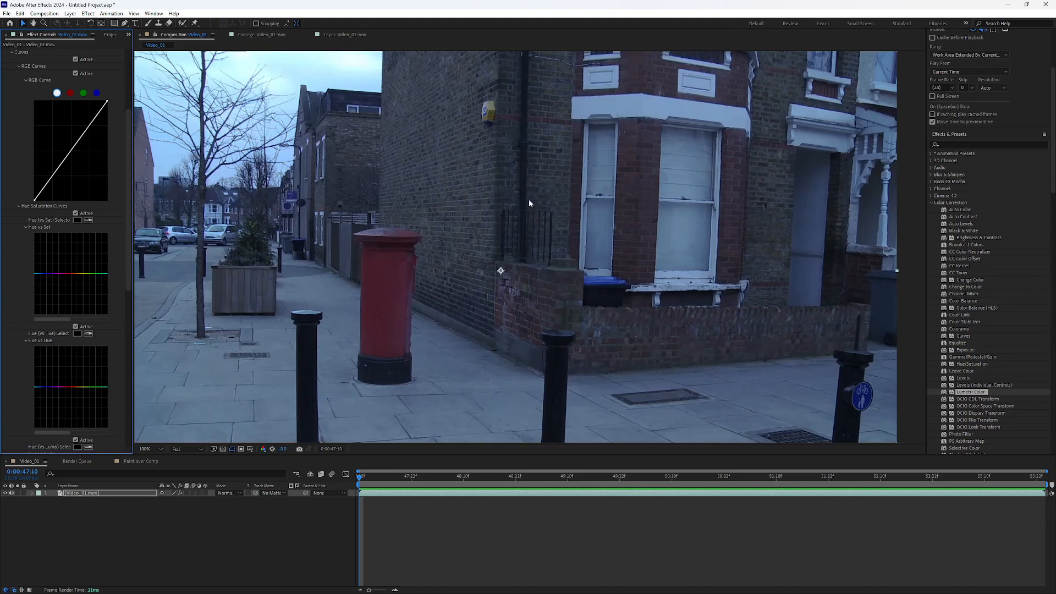
scroll(20, 88, "up", 2)
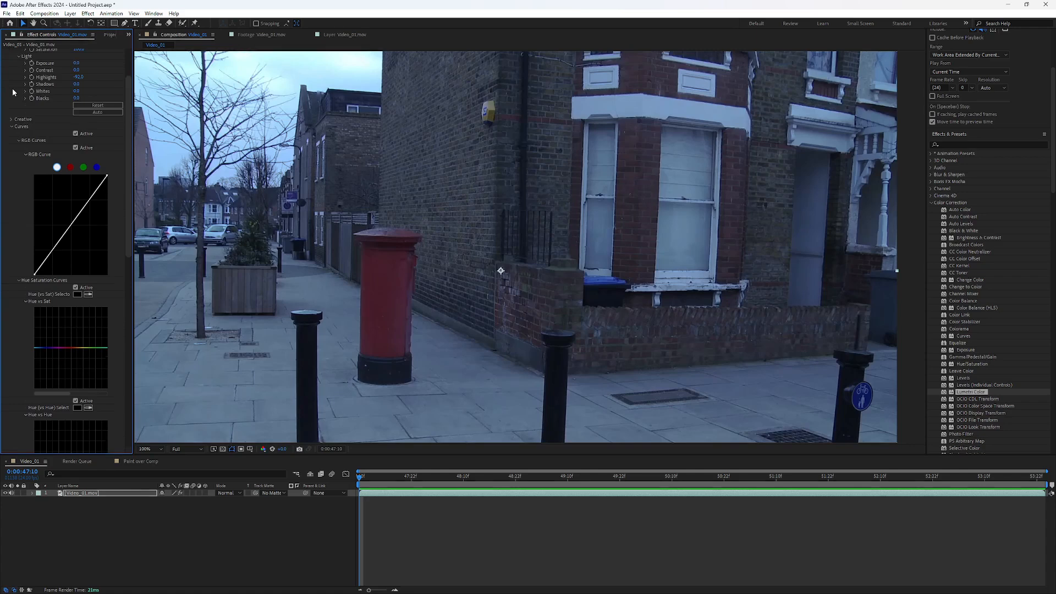
scroll(15, 93, "up", 2)
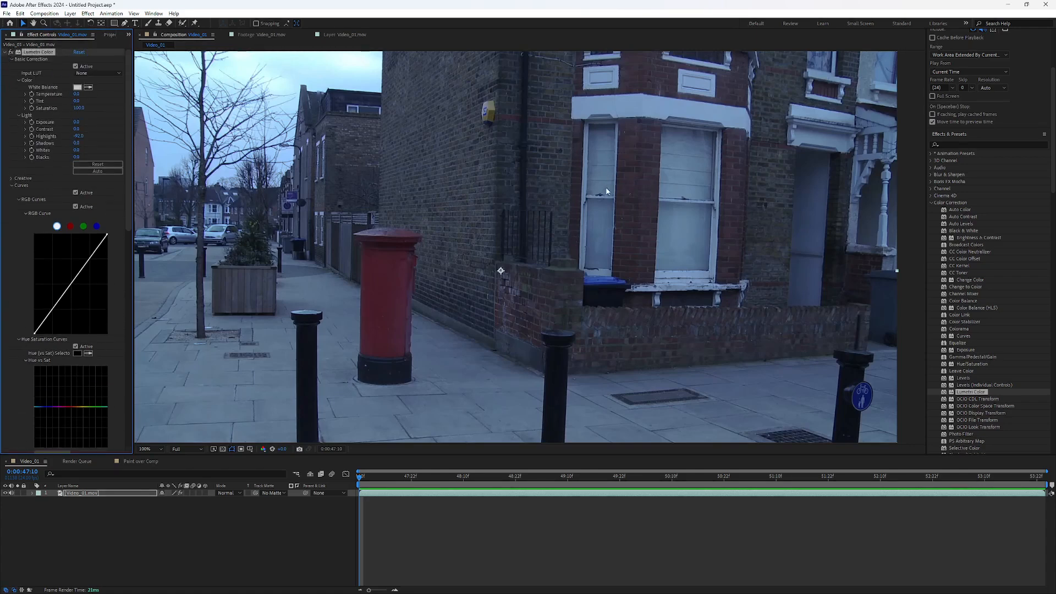
left_click(12, 52)
left_click(11, 53)
Step: Raise the upper midtones of the white RGB curve, anchor its lower midtones, and compare the footage with the RGB curves off and on
left_click_drag(84, 270, 77, 270)
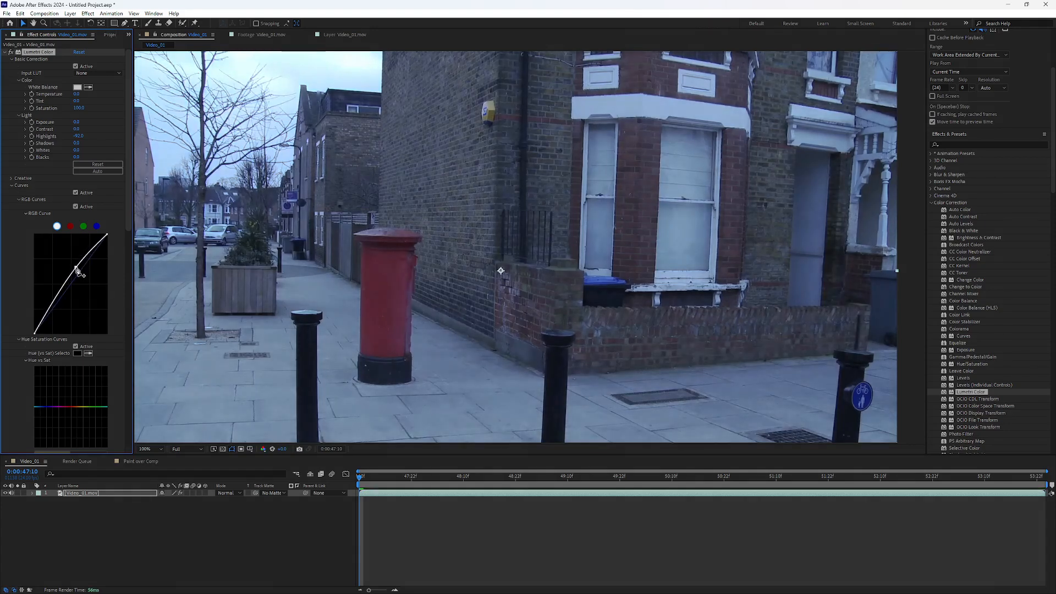
left_click(61, 294)
left_click_drag(62, 298, 63, 294)
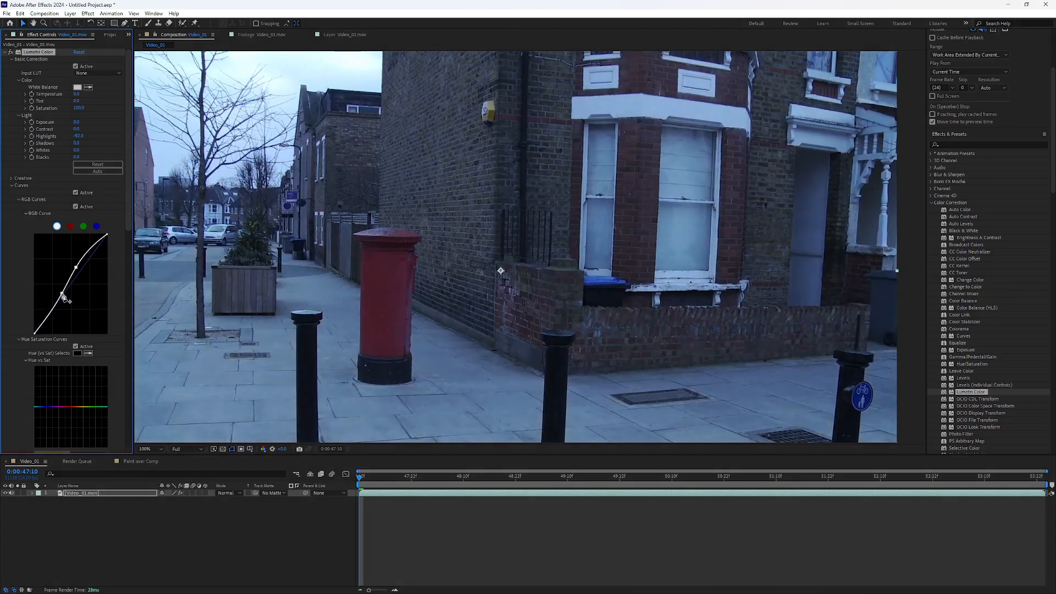
left_click(77, 207)
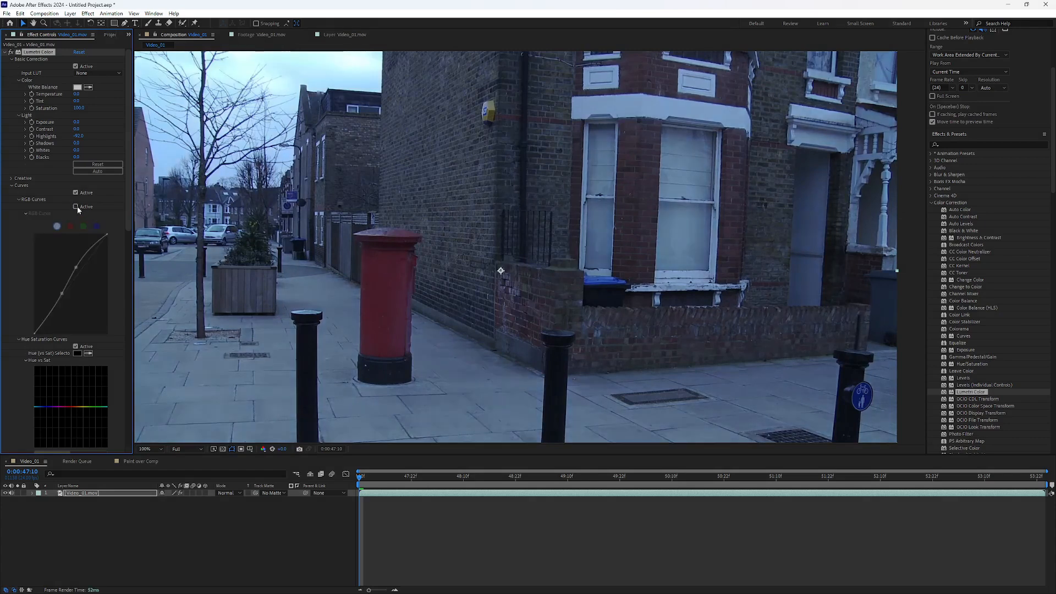
left_click(76, 207)
left_click(77, 206)
left_click(77, 206)
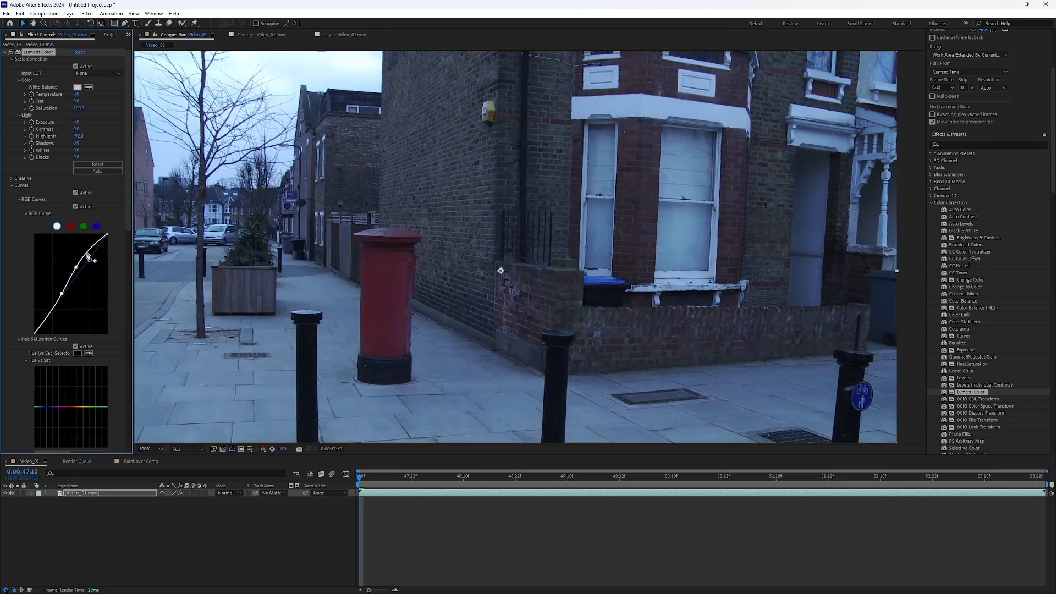
Step: Add control points near the highlight and shadow ends of the white RGB curve and fine-tune its midtone points
left_click_drag(89, 256, 102, 247)
left_click(49, 315)
left_click_drag(50, 319, 50, 320)
left_click_drag(75, 267, 61, 295)
Step: Turn the RGB curves off and on repeatedly to check their effect on the footage, leaving them active
left_click(75, 206)
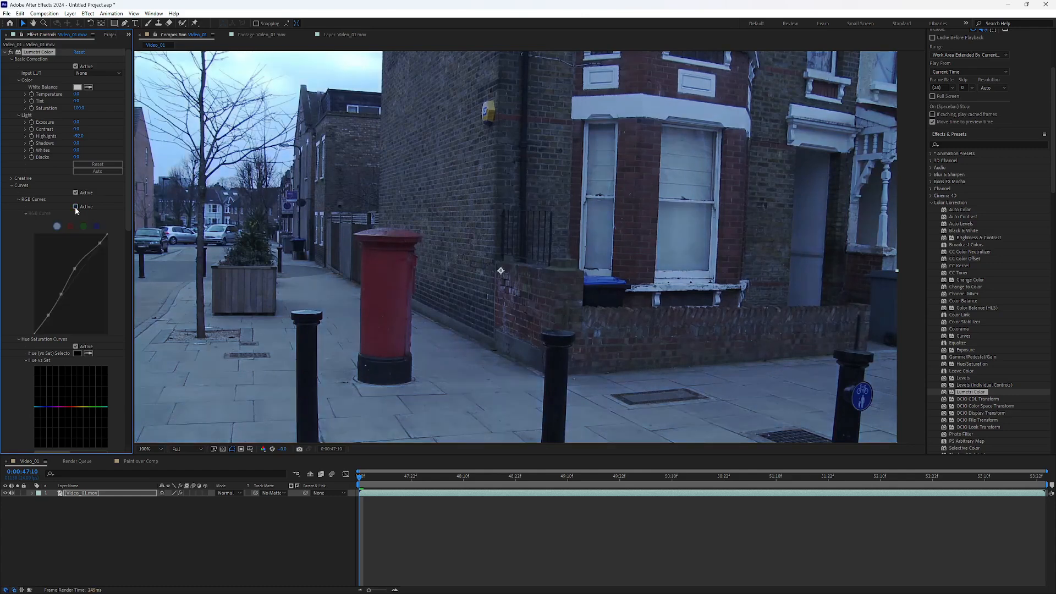
left_click(76, 207)
left_click(75, 206)
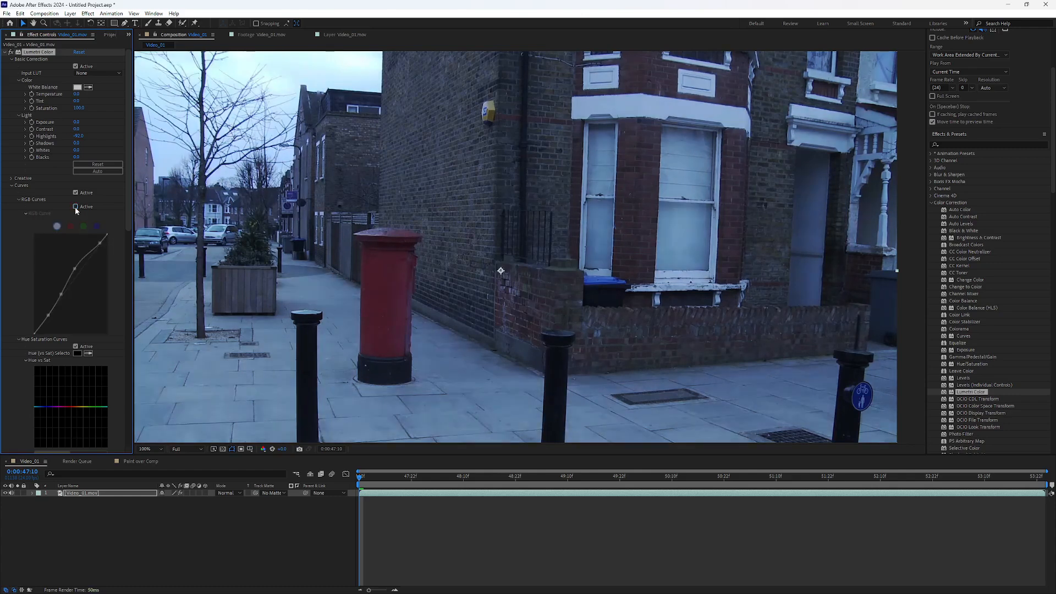
left_click(75, 206)
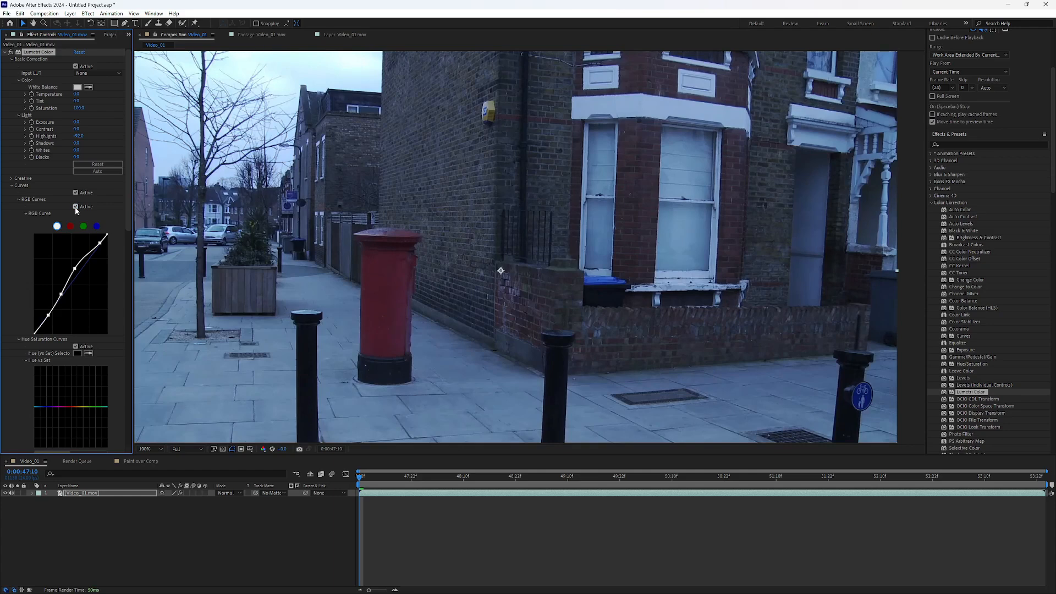
left_click(75, 206)
left_click(75, 206)
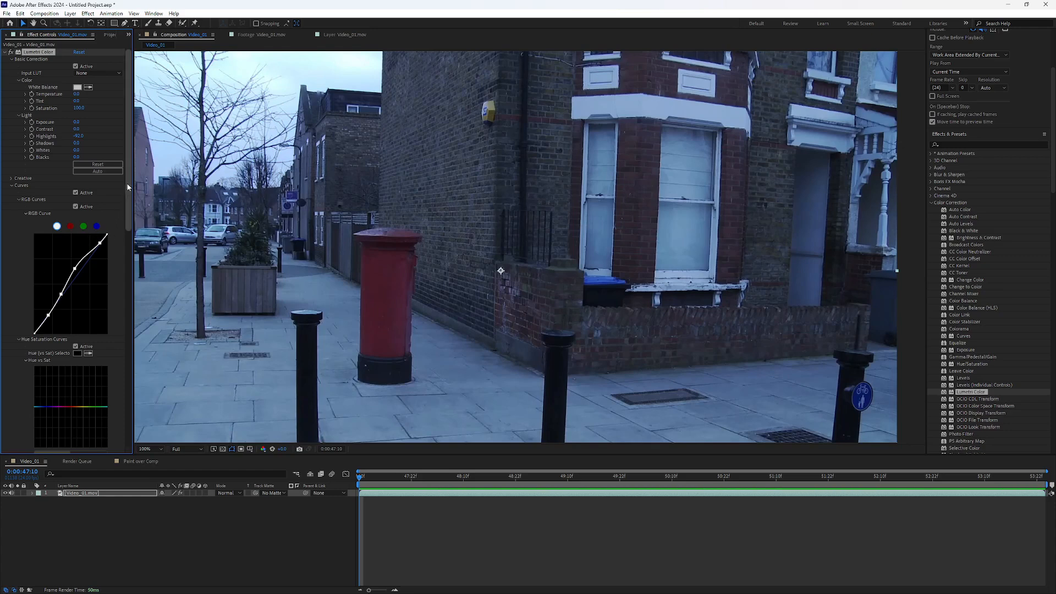
Step: Raise the upper midtones of the red channel curve and add a lower point that pulls its shadows back down
mouse_move(127, 180)
left_mouse_down()
mouse_move(126, 231)
mouse_move(127, 143)
mouse_move(131, 199)
mouse_move(131, 172)
left_mouse_up()
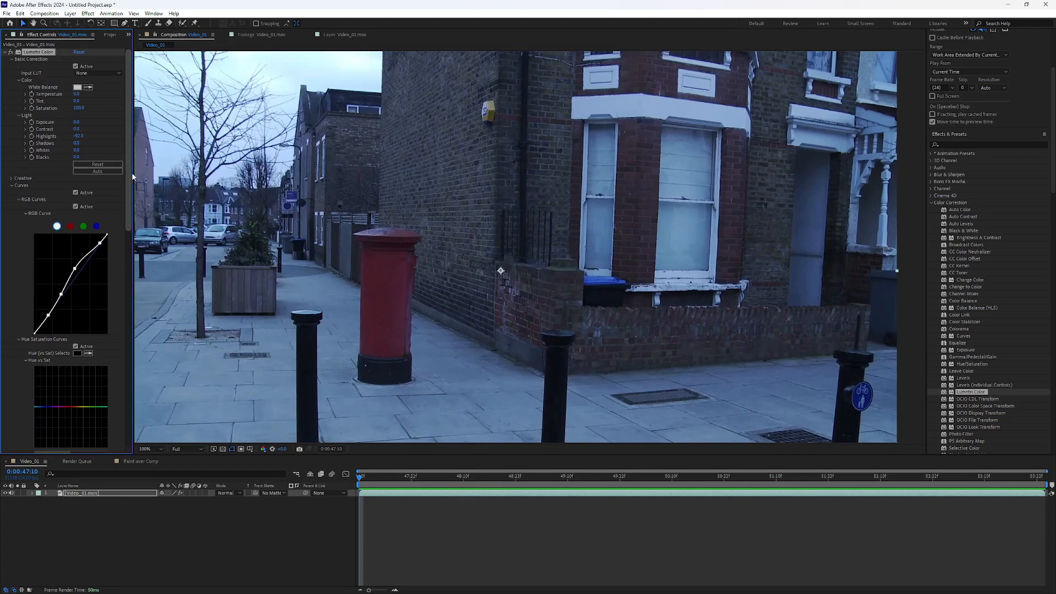
left_click(70, 226)
left_click_drag(81, 269, 78, 255)
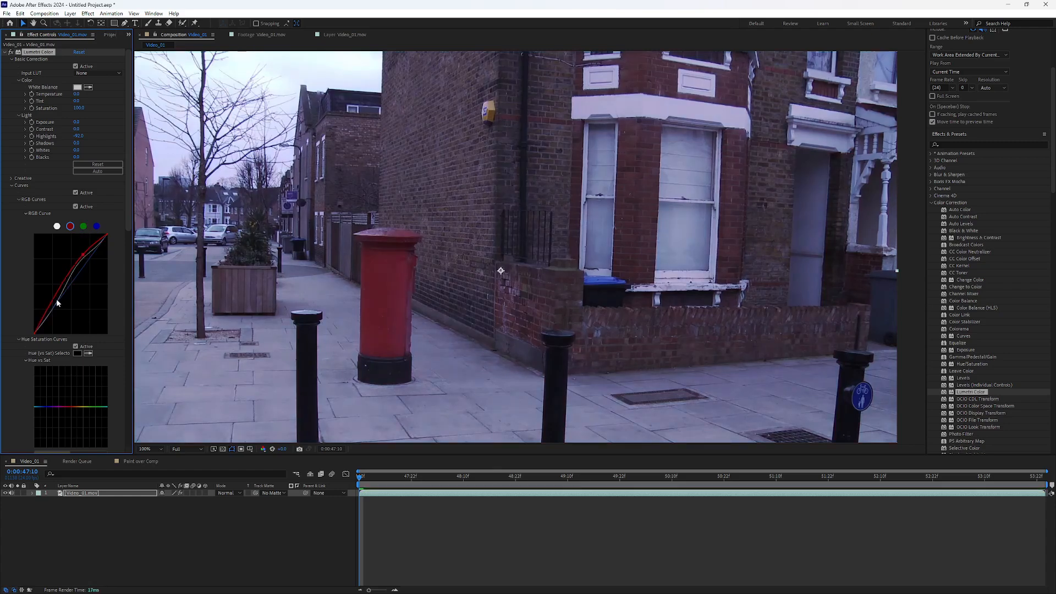
left_click_drag(56, 303, 60, 305)
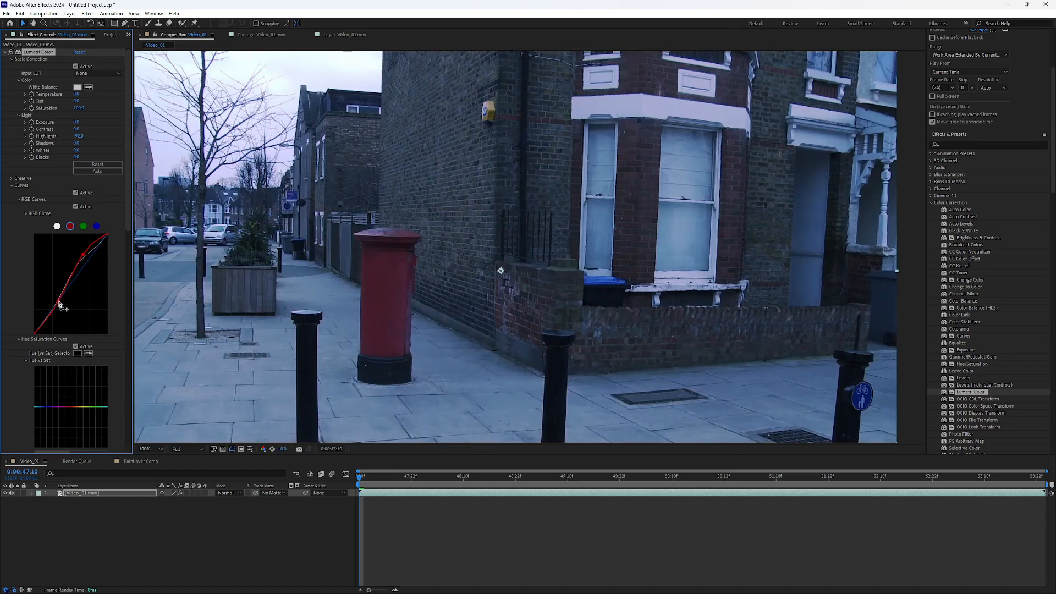
Step: Raise the upper midtones of the green channel curve and add a lower point that pulls its shadows back down
left_click(83, 226)
left_click_drag(87, 261, 87, 251)
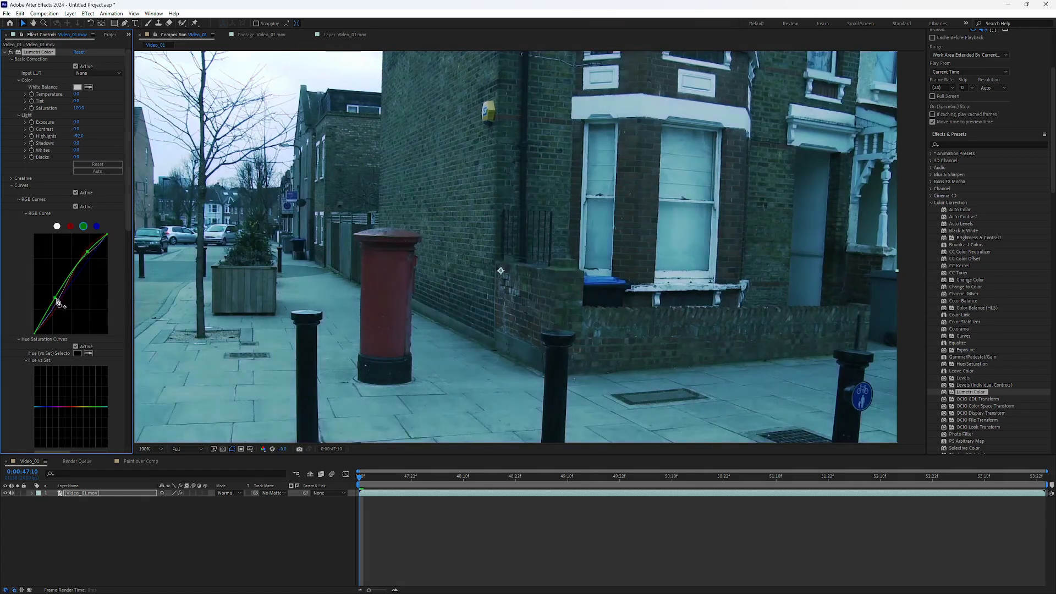
left_click_drag(57, 302, 60, 304)
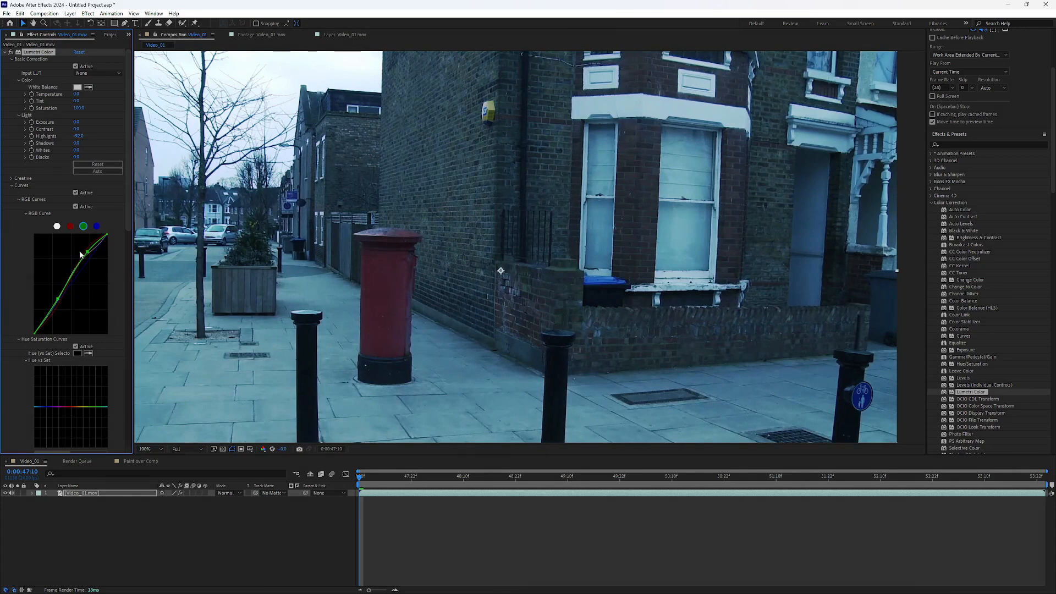
Step: Pull the midtones of the blue channel curve below the diagonal to reduce the blue cast in the footage
left_click_drag(84, 249, 76, 290)
left_click(69, 226)
left_click(96, 226)
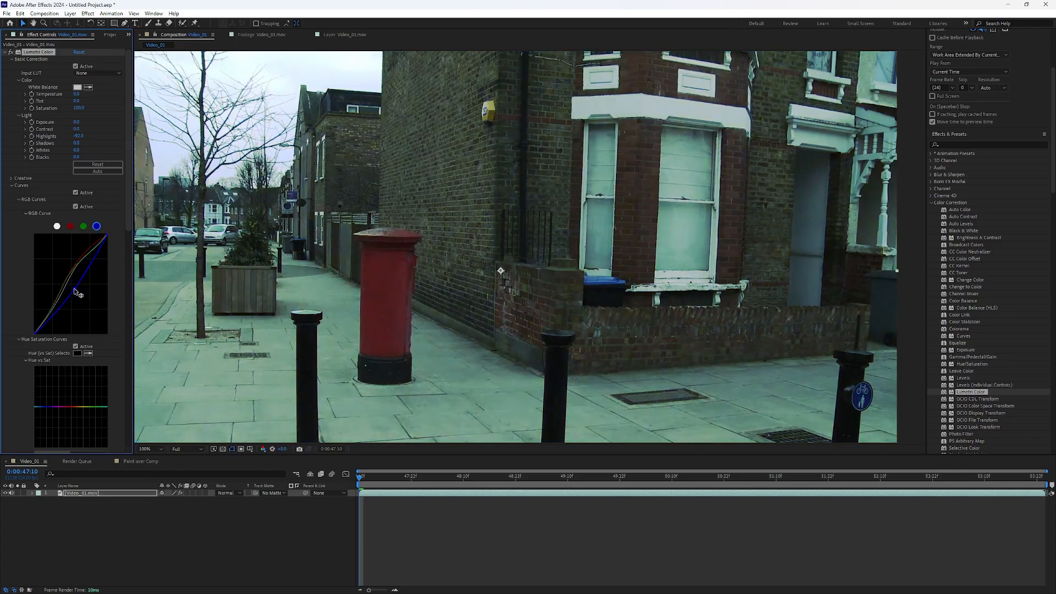
Step: Toggle the RGB curves repeatedly to compare the footage with and without the channel adjustments, leaving them inactive
left_click(75, 207)
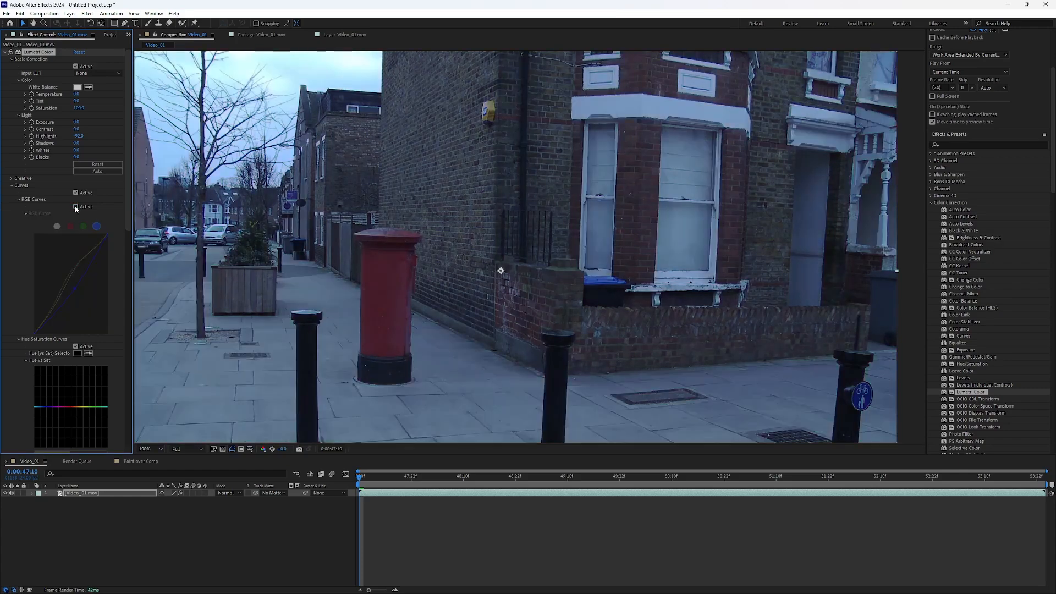
left_click(75, 207)
left_click(76, 206)
left_click(76, 206)
left_click(76, 207)
left_click(75, 207)
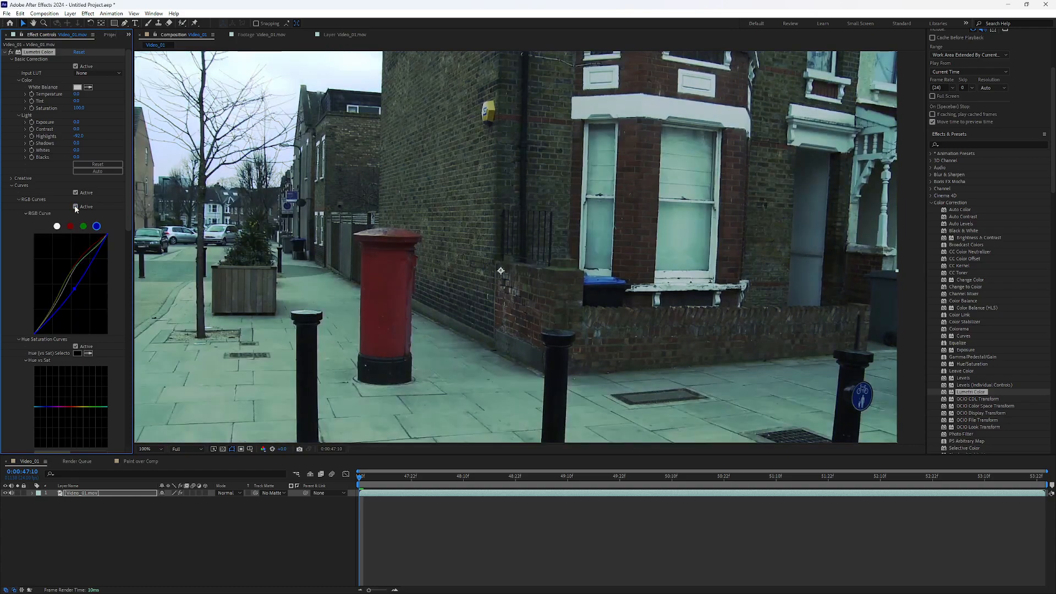
left_click(75, 208)
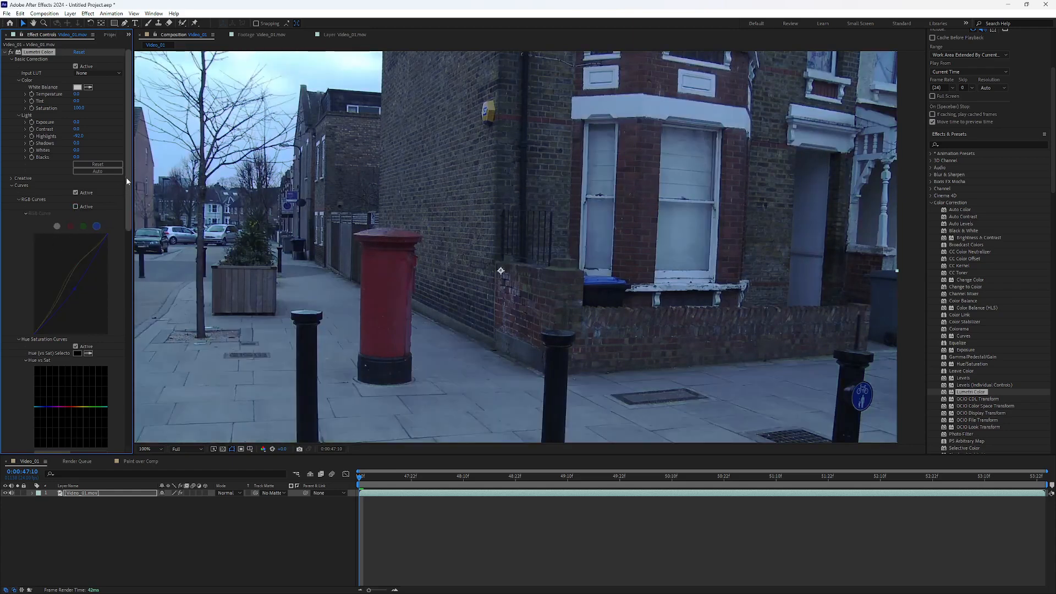
left_click_drag(126, 177, 120, 298)
scroll(119, 298, "down", 2)
scroll(119, 315, "up", 10)
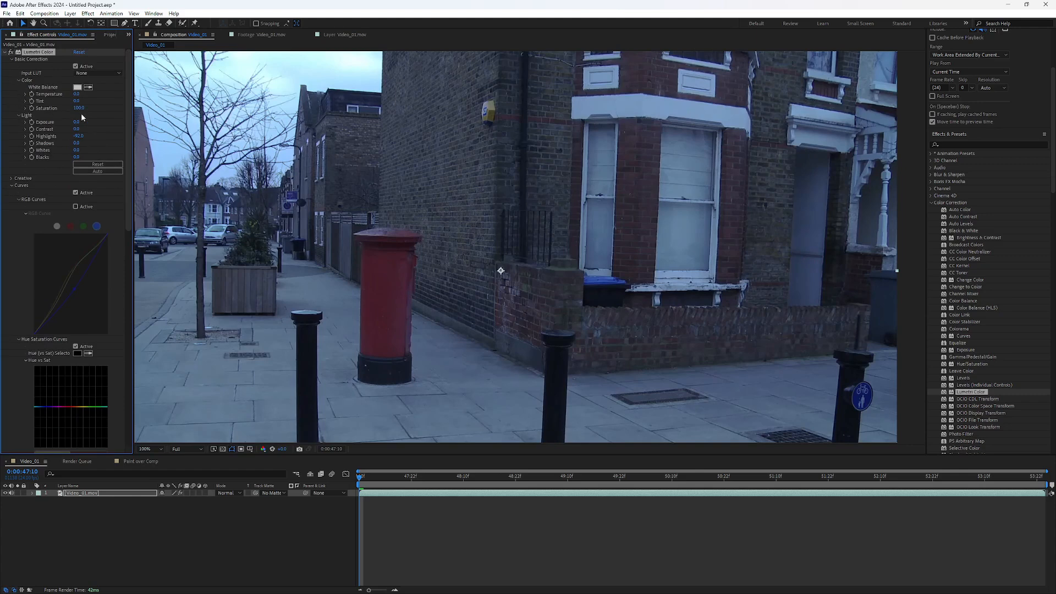
mouse_move(126, 128)
left_mouse_down()
mouse_move(127, 150)
mouse_move(130, 124)
left_mouse_up()
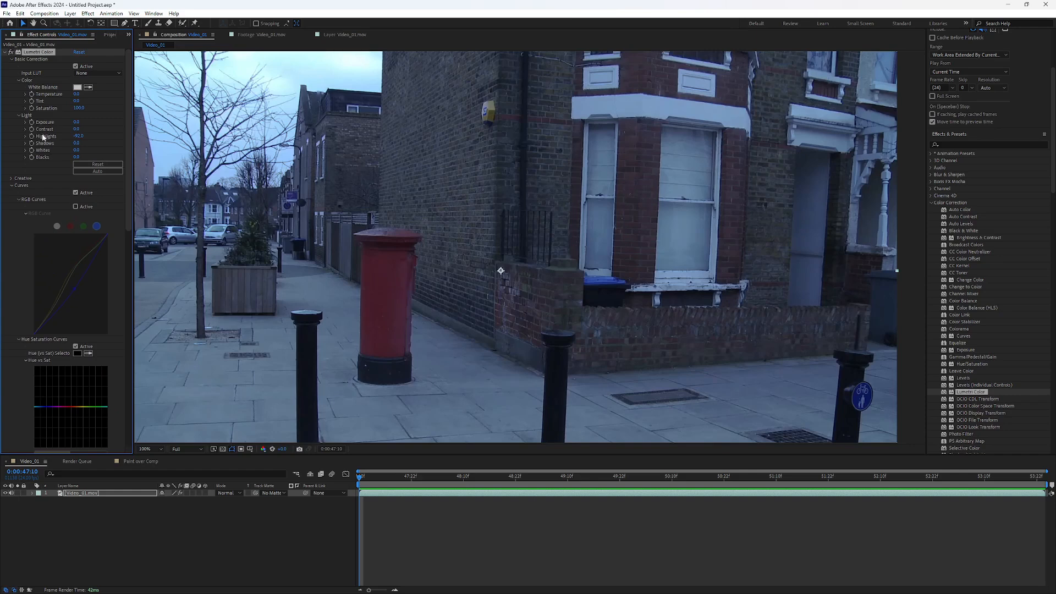